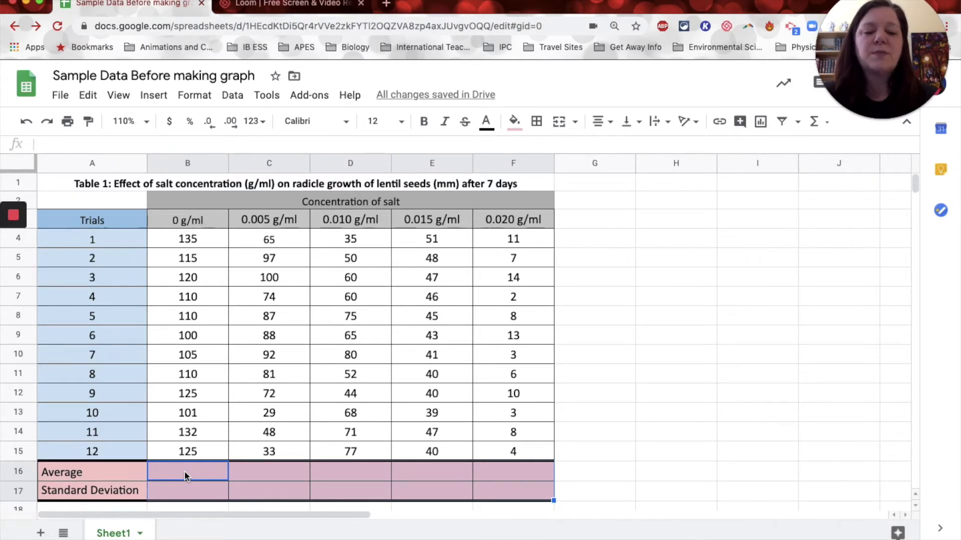
- Enter an AVERAGE formula over B4:B15 in B16, the Average cell of the 0 g/ml column
{"action": "type", "text": "="}
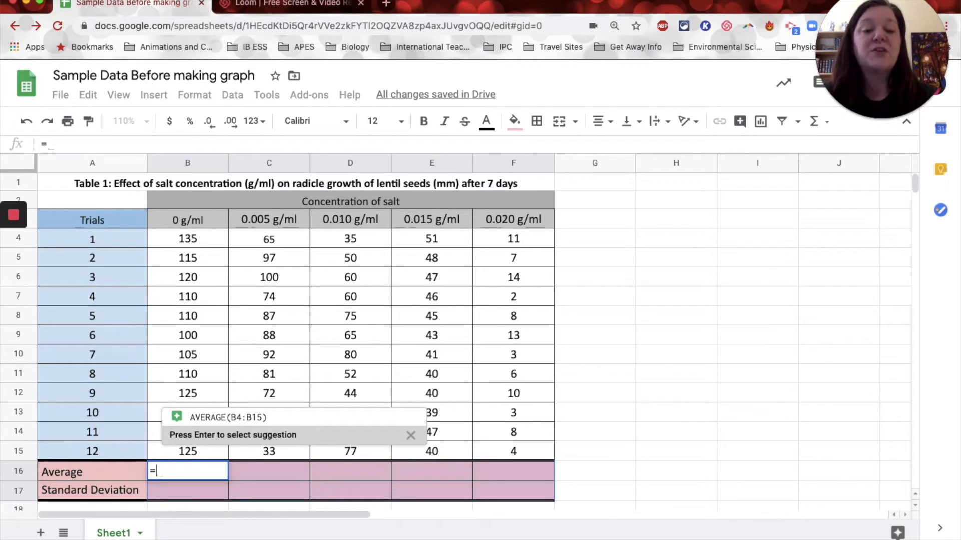
{"action": "type", "text": "average"}
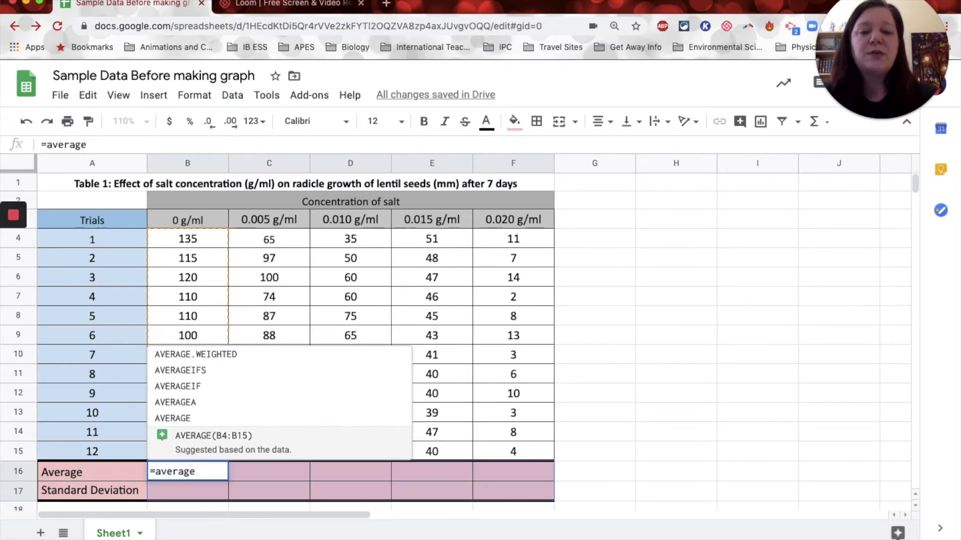
{"action": "type", "text": "("}
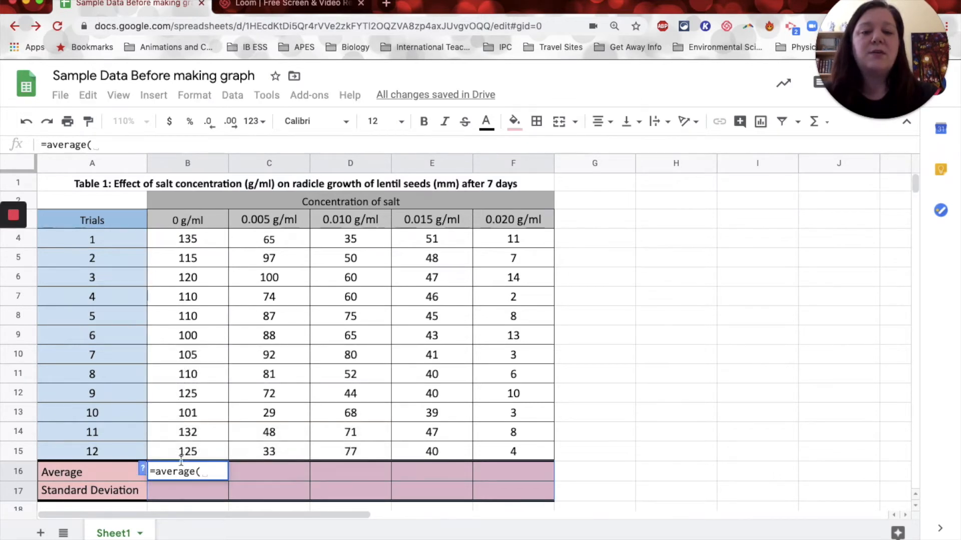
{"action": "left_click", "coordinate": [197, 451]}
{"action": "left_click_drag", "start_coordinate": [198, 451], "coordinate": [191, 245]}
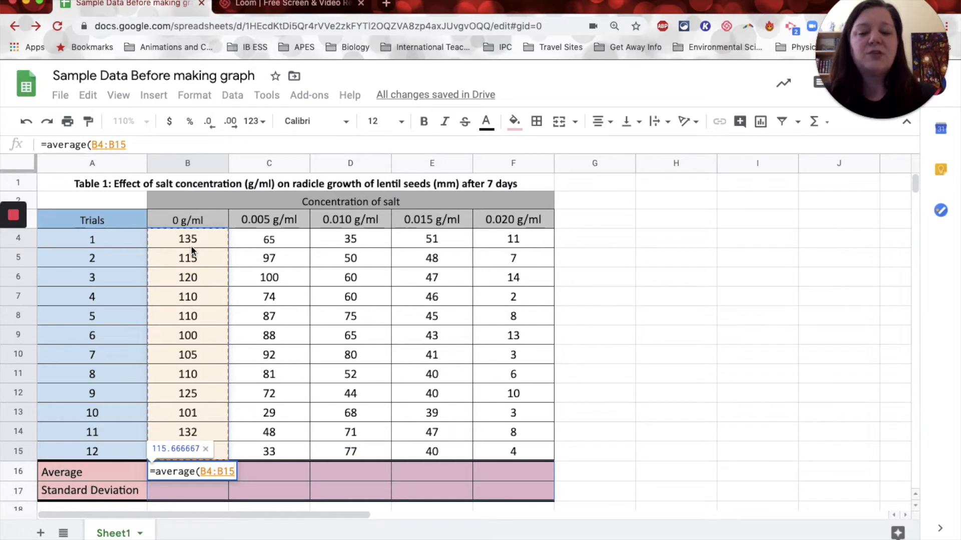
{"action": "type", "text": ")"}
{"action": "key", "text": "Return"}
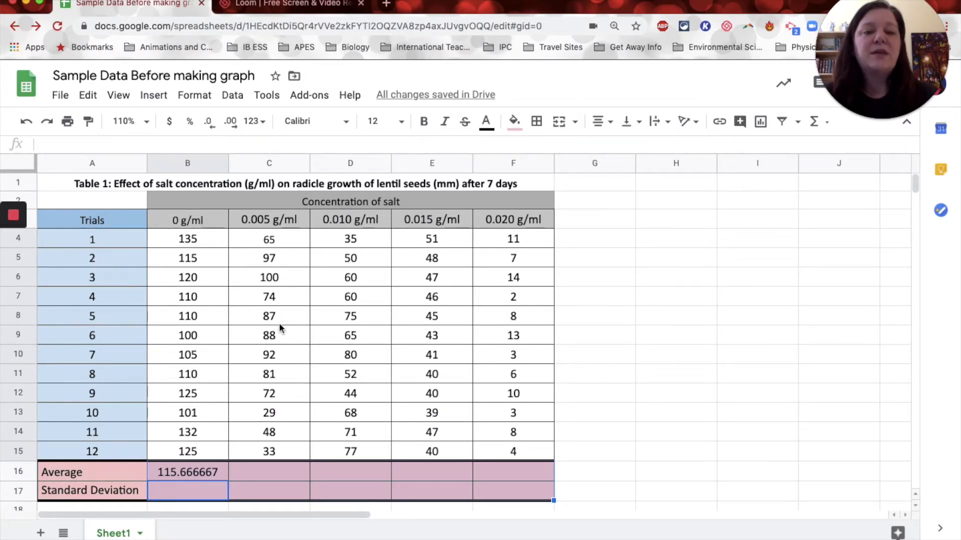
- Reduce the decimal places of the 0 g/ml average in B16 until it displays as a whole number
{"action": "left_click", "coordinate": [198, 472]}
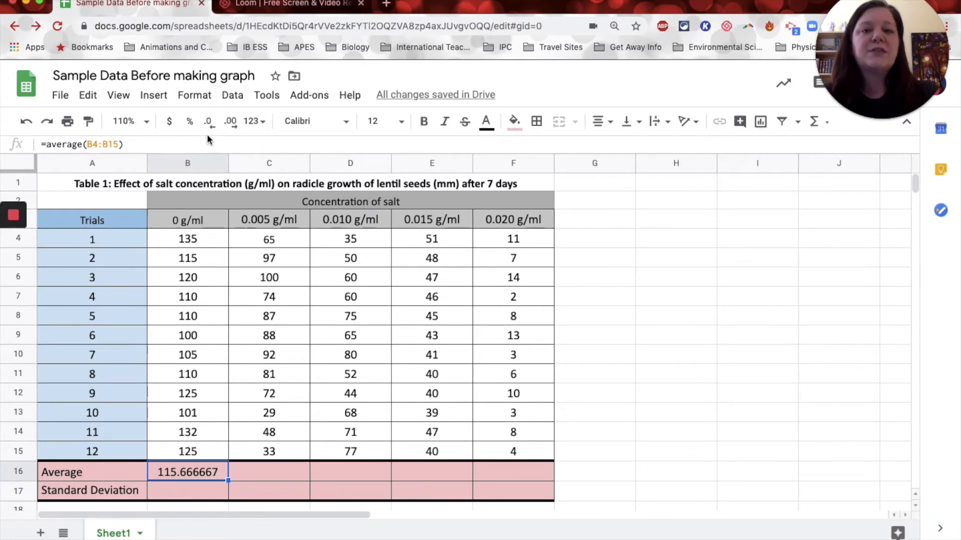
{"action": "left_click", "coordinate": [232, 125]}
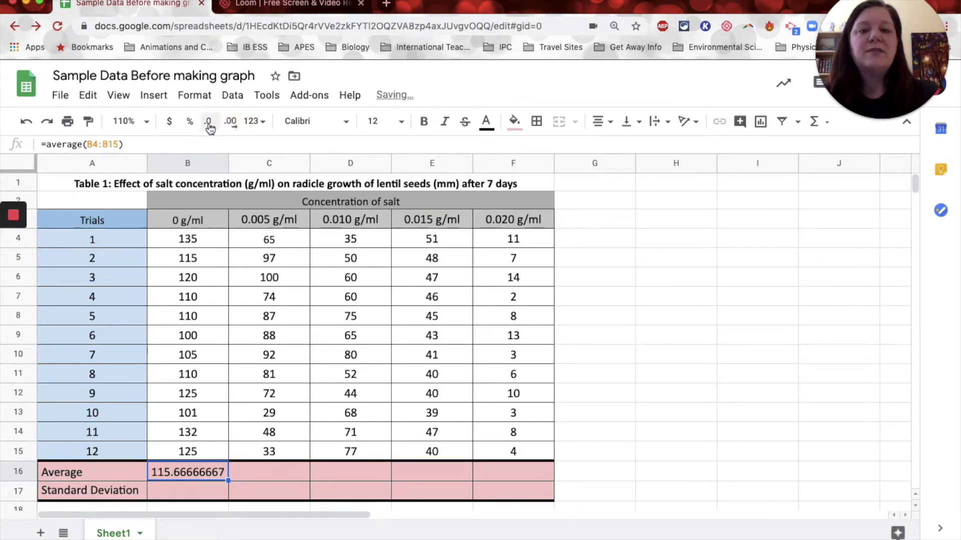
{"action": "left_click", "coordinate": [209, 127]}
{"action": "left_click", "coordinate": [209, 128]}
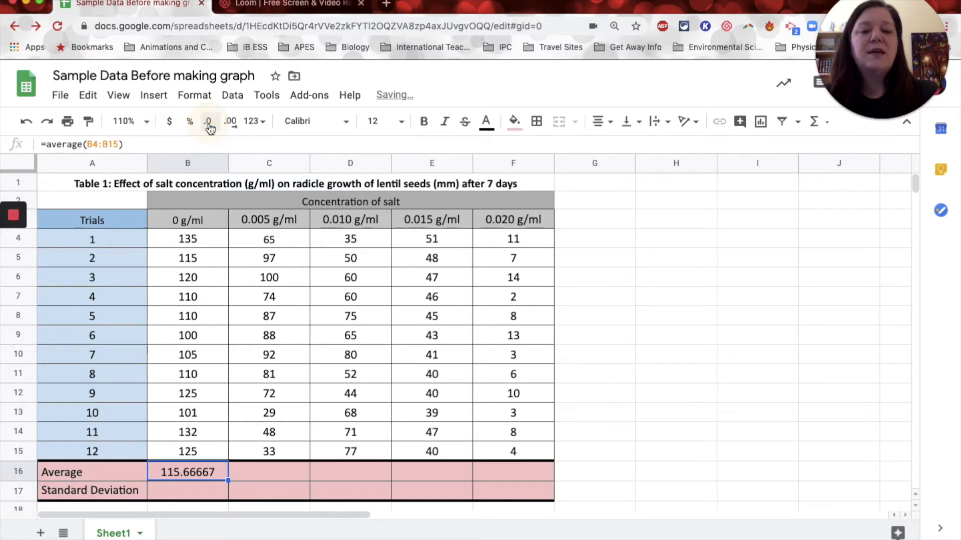
{"action": "left_click", "coordinate": [209, 128]}
{"action": "left_click", "coordinate": [209, 127]}
{"action": "left_click", "coordinate": [210, 128]}
{"action": "left_click", "coordinate": [209, 127]}
{"action": "left_click", "coordinate": [209, 127]}
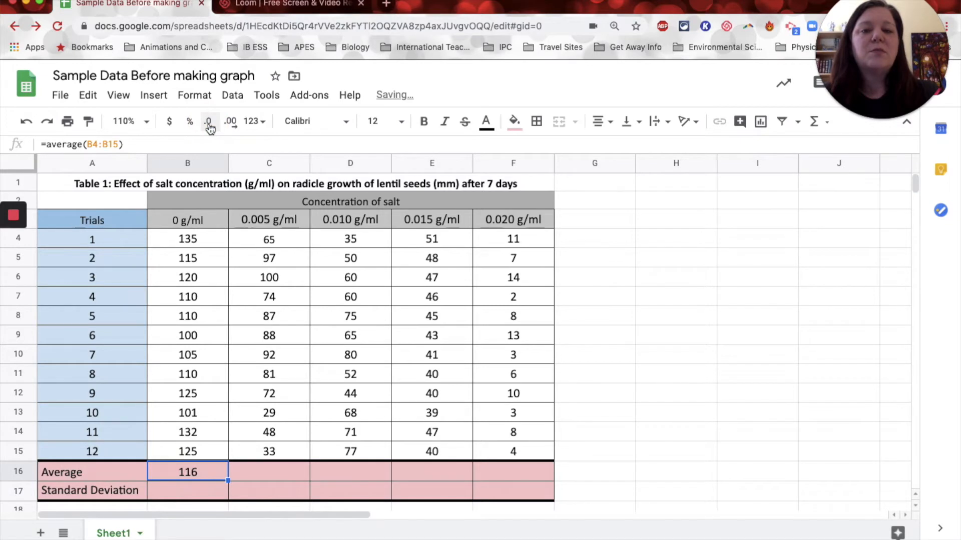
- Try displaying two decimal places for the average in B16, and return it to whole-number display
{"action": "left_click", "coordinate": [233, 128]}
{"action": "left_click", "coordinate": [236, 129]}
{"action": "left_click", "coordinate": [210, 126]}
{"action": "left_click", "coordinate": [210, 126]}
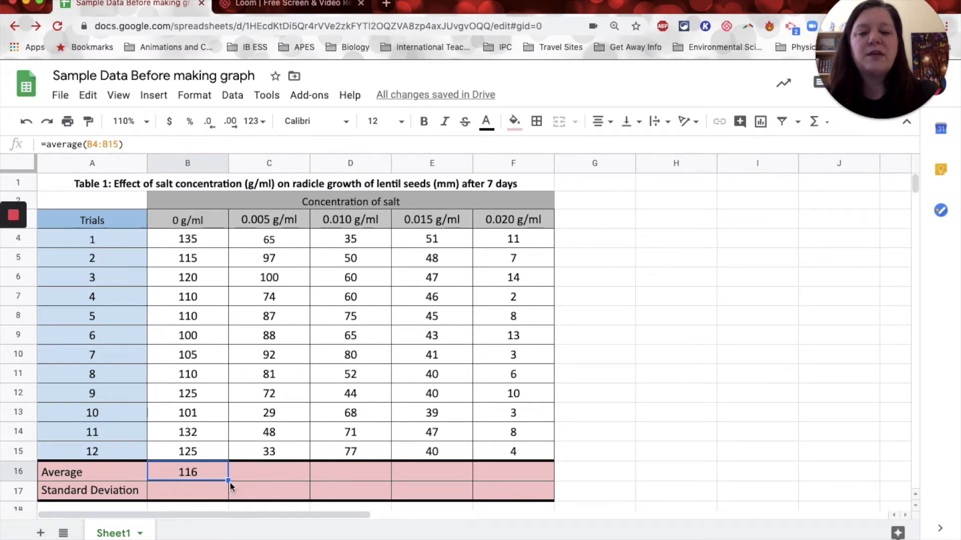
- Fill the average formula from B16 across the Average row through F16
{"action": "left_click_drag", "start_coordinate": [230, 486], "coordinate": [522, 476]}
{"action": "left_click", "coordinate": [181, 480]}
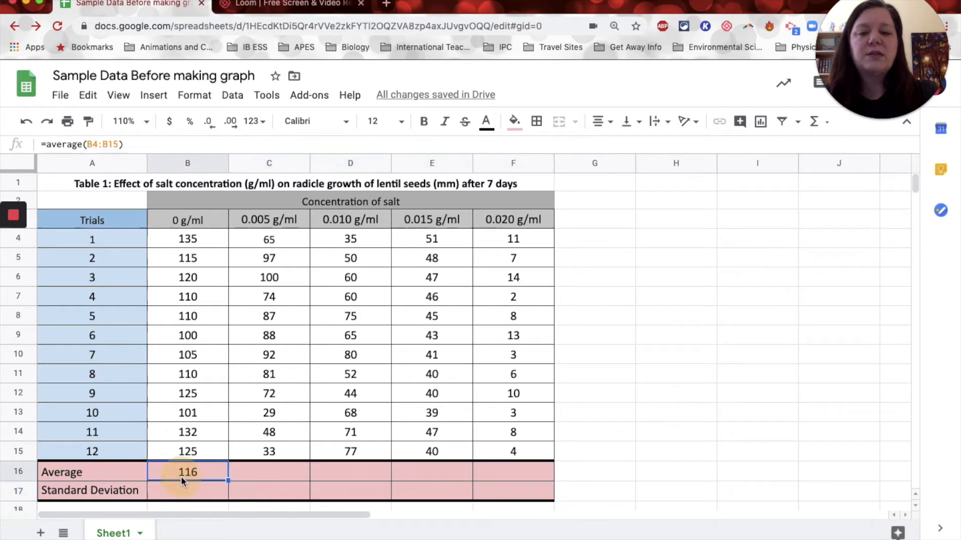
{"action": "left_click_drag", "start_coordinate": [228, 481], "coordinate": [528, 473]}
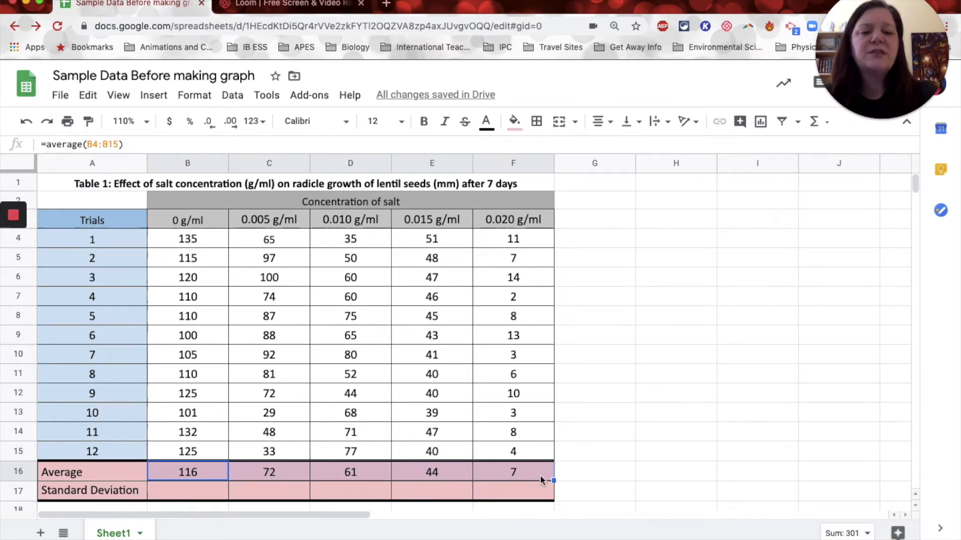
- Display the 0.015 g/ml average in E16 with two decimal places, and return it to a whole number
{"action": "left_click", "coordinate": [443, 471]}
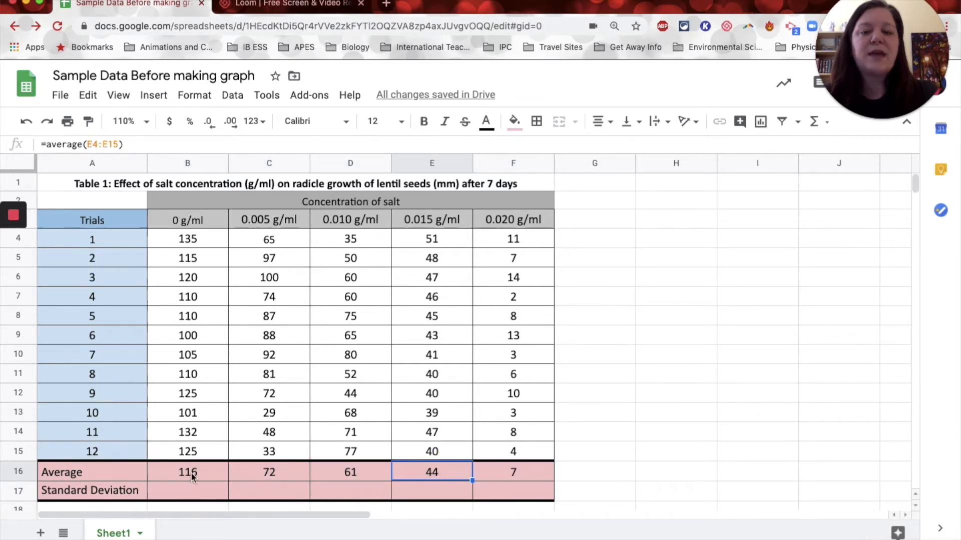
{"action": "left_click", "coordinate": [231, 125]}
{"action": "left_click", "coordinate": [232, 125]}
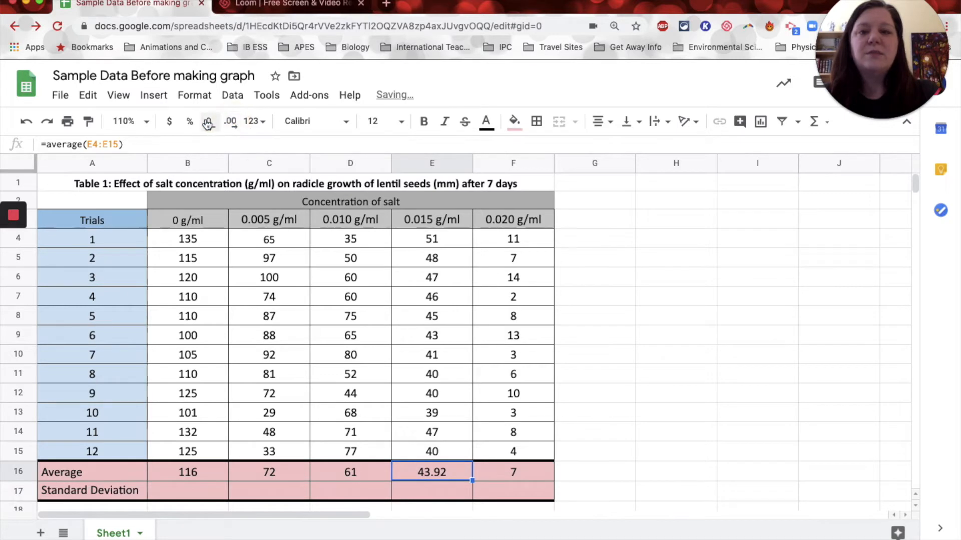
{"action": "left_click", "coordinate": [208, 124]}
{"action": "left_click", "coordinate": [209, 125]}
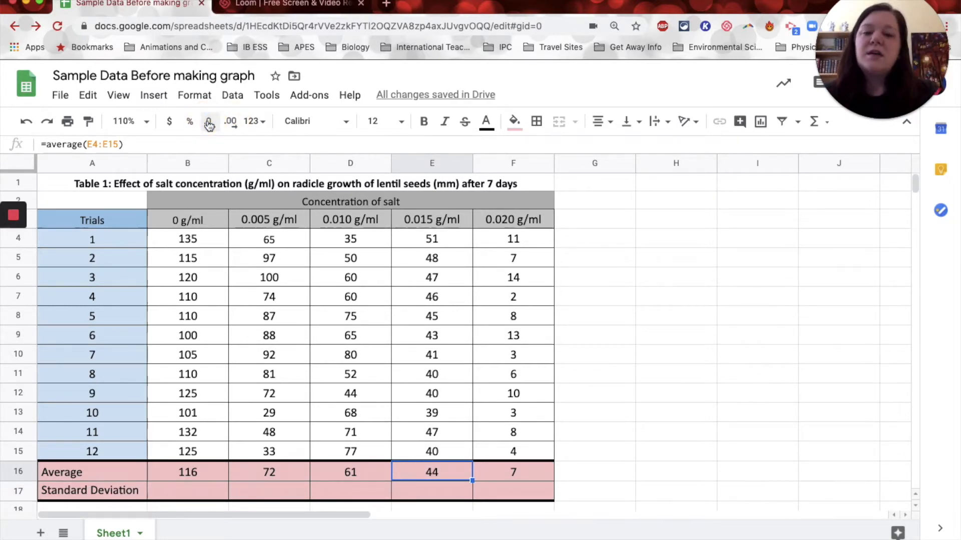
- Enter a STDEV formula over B4:B15 in B17, the Standard Deviation cell of the 0 g/ml column
{"action": "left_click", "coordinate": [188, 492]}
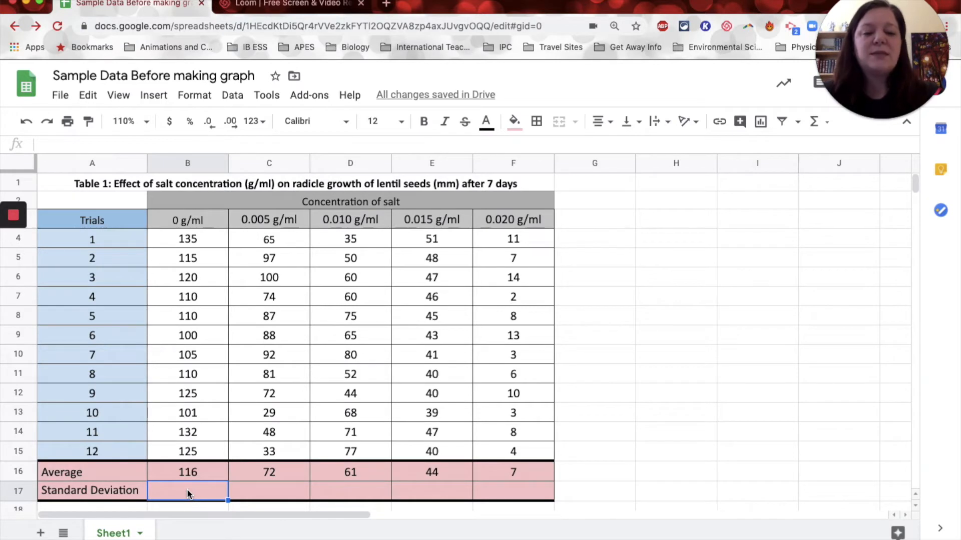
{"action": "type", "text": "="}
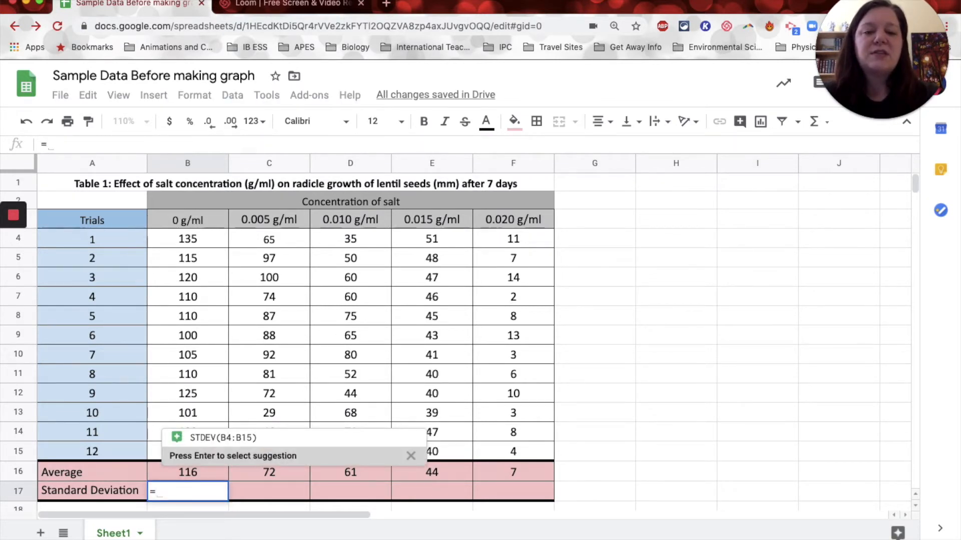
{"action": "mouse_move", "coordinate": [204, 441]}
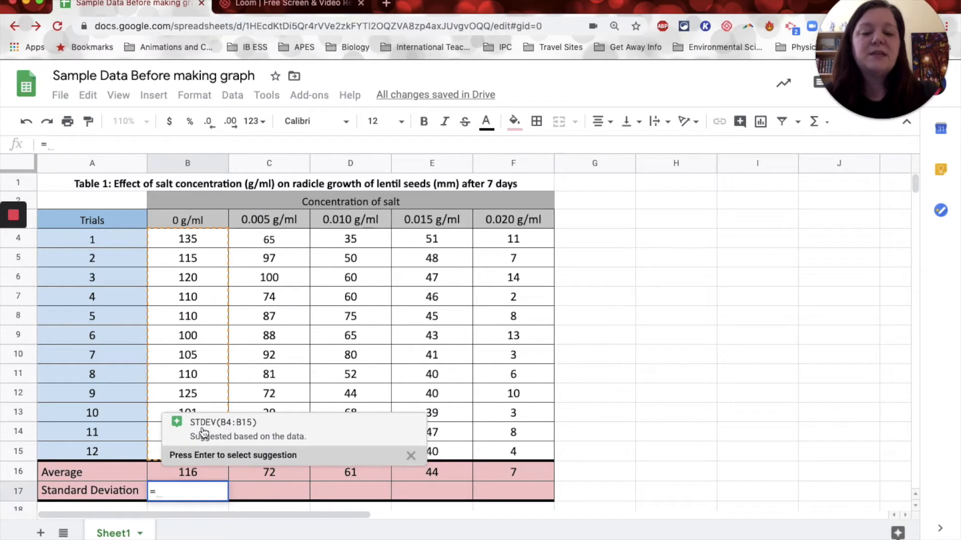
{"action": "type", "text": "stdev"}
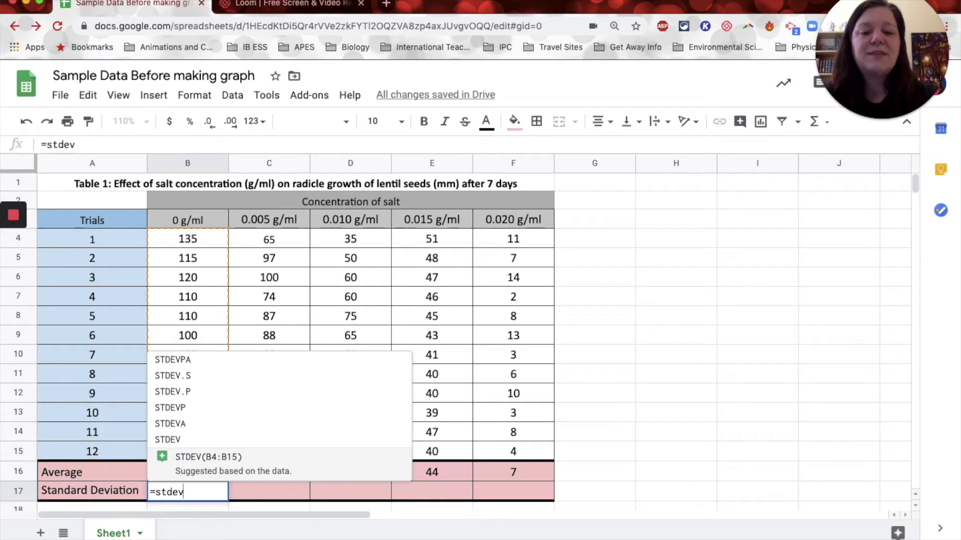
{"action": "type", "text": "("}
{"action": "left_click_drag", "start_coordinate": [198, 451], "coordinate": [200, 245]}
{"action": "type", "text": ")"}
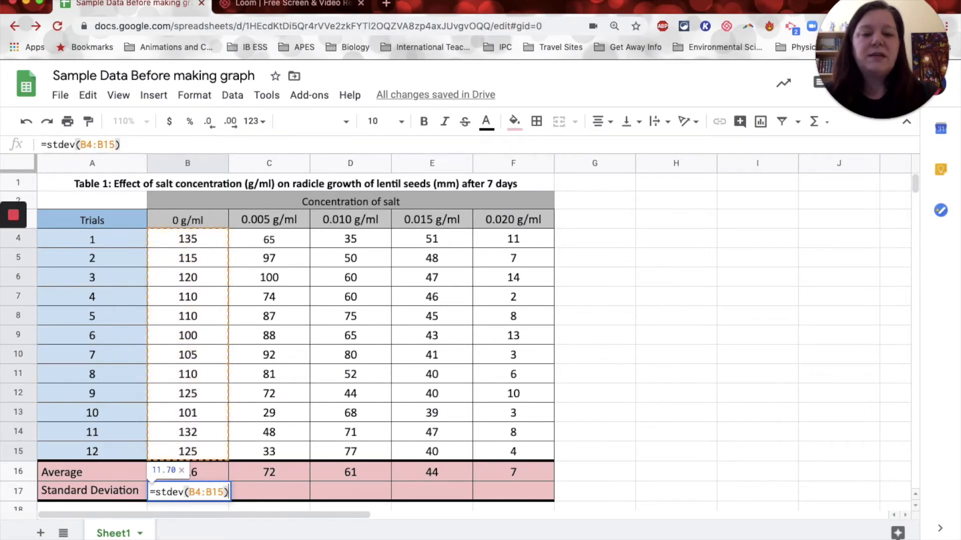
{"action": "key", "text": "Return"}
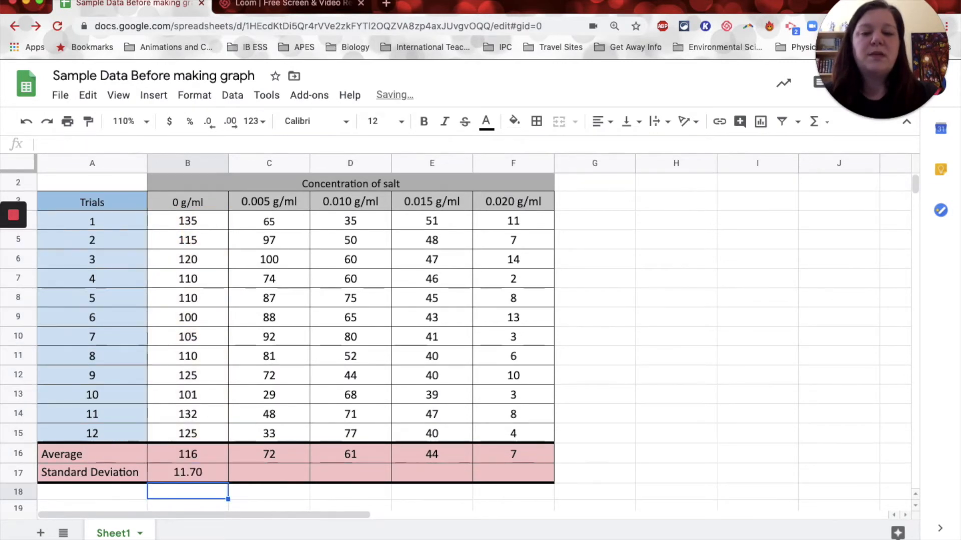
- Display the standard deviation in B17 as a whole number and fill its formula across through F17
{"action": "key", "text": "Up"}
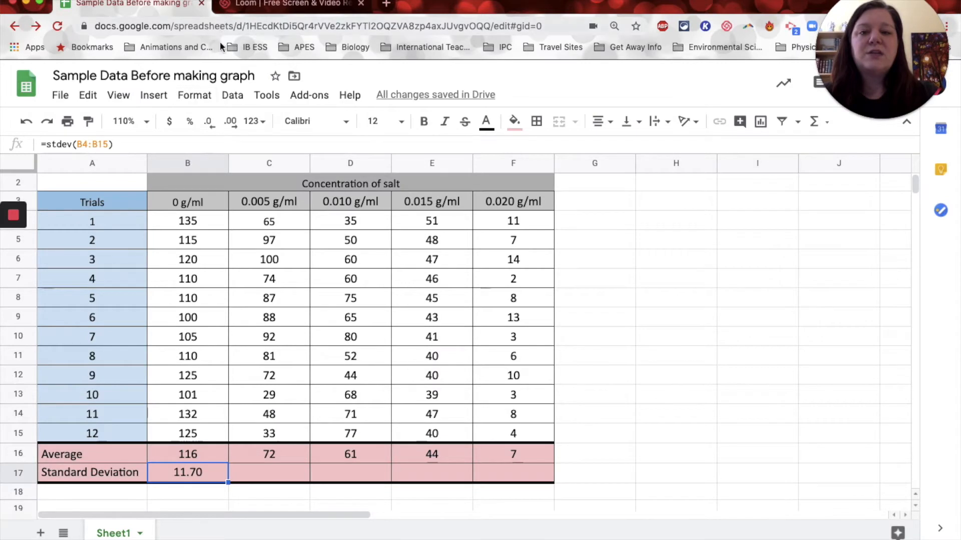
{"action": "left_click", "coordinate": [216, 128]}
{"action": "left_click", "coordinate": [216, 127]}
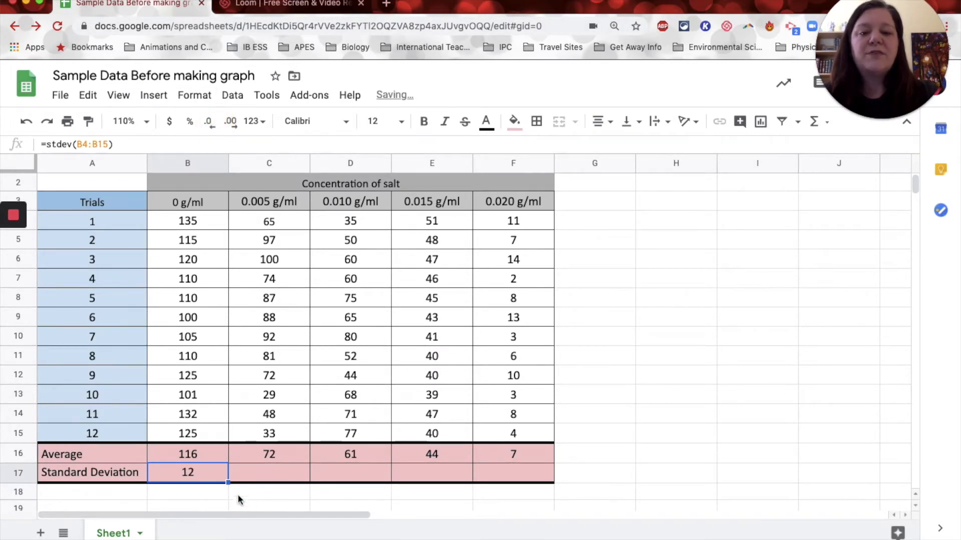
{"action": "left_click_drag", "start_coordinate": [228, 483], "coordinate": [513, 478]}
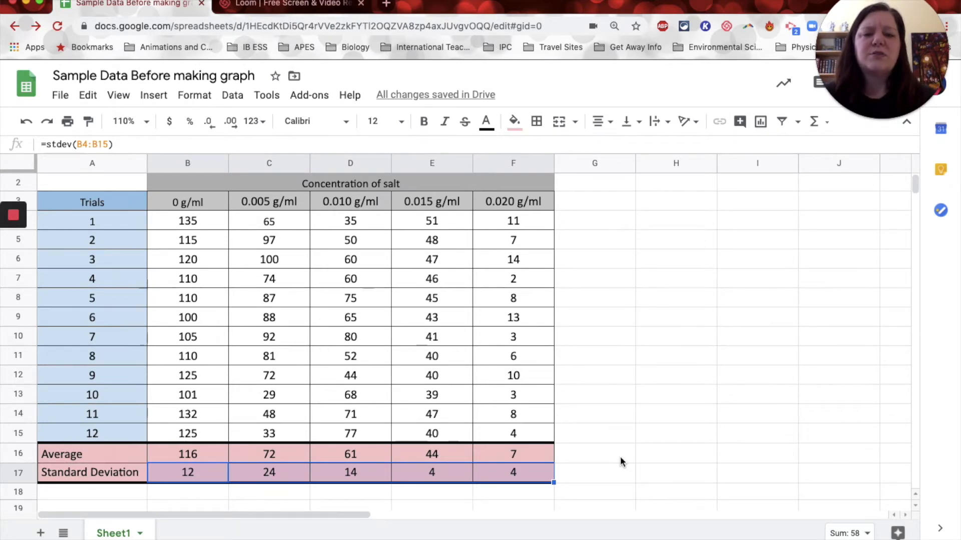
- Copy the five concentration headers from B3:F3 and paste them beside the error-bar instructions, starting at D21
{"action": "scroll", "coordinate": [620, 461], "scroll_direction": "down", "scroll_amount": 1}
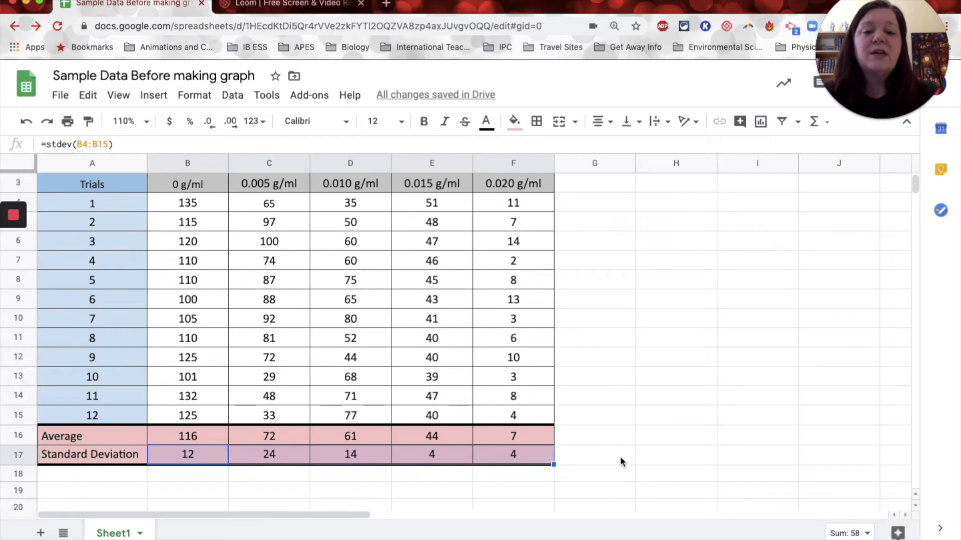
{"action": "scroll", "coordinate": [620, 461], "scroll_direction": "down", "scroll_amount": 9}
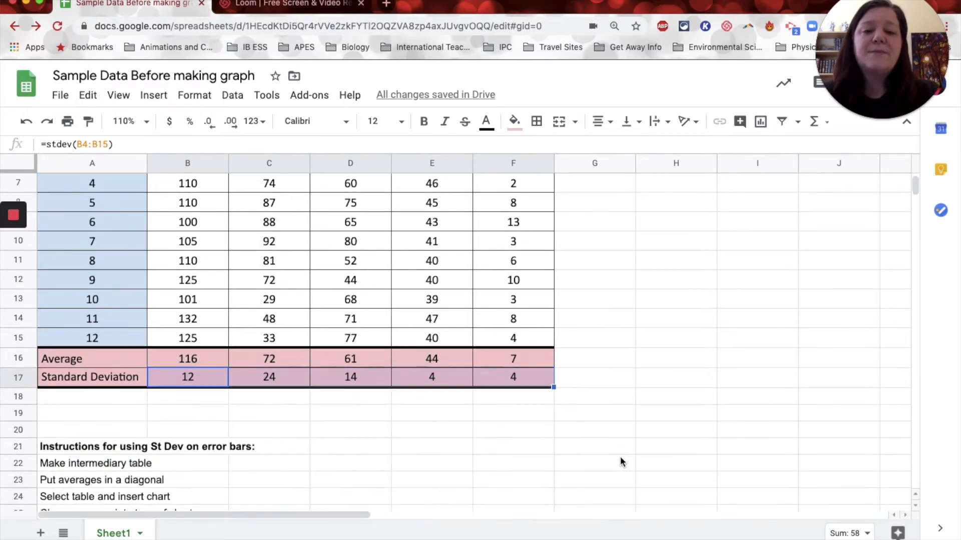
{"action": "scroll", "coordinate": [620, 461], "scroll_direction": "down", "scroll_amount": 3}
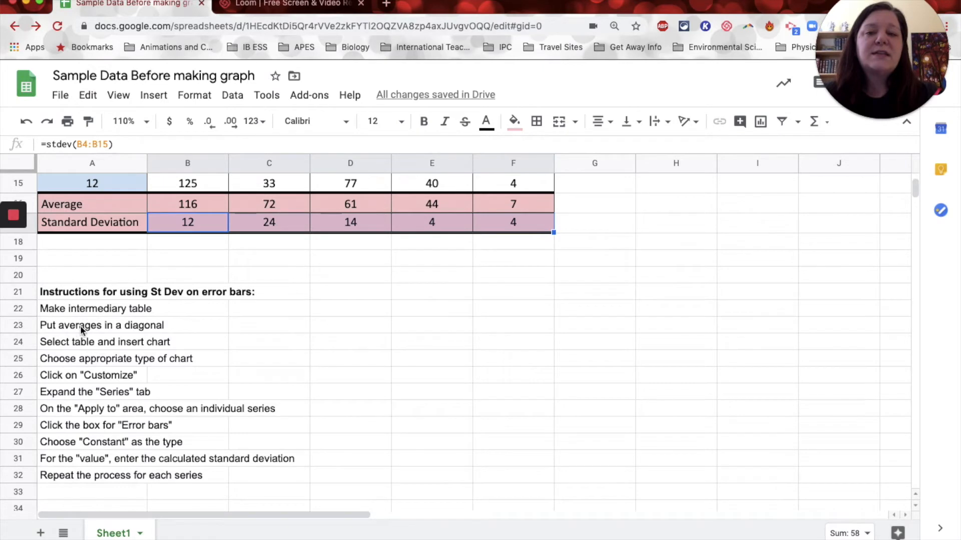
{"action": "scroll", "coordinate": [195, 326], "scroll_direction": "up", "scroll_amount": 10}
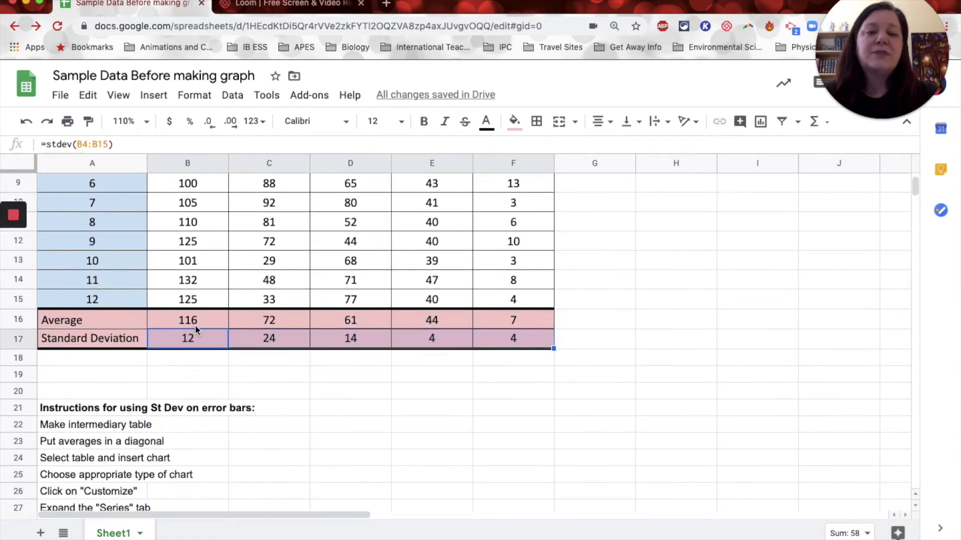
{"action": "left_click_drag", "start_coordinate": [182, 222], "coordinate": [496, 224]}
{"action": "key", "text": "ctrl+c"}
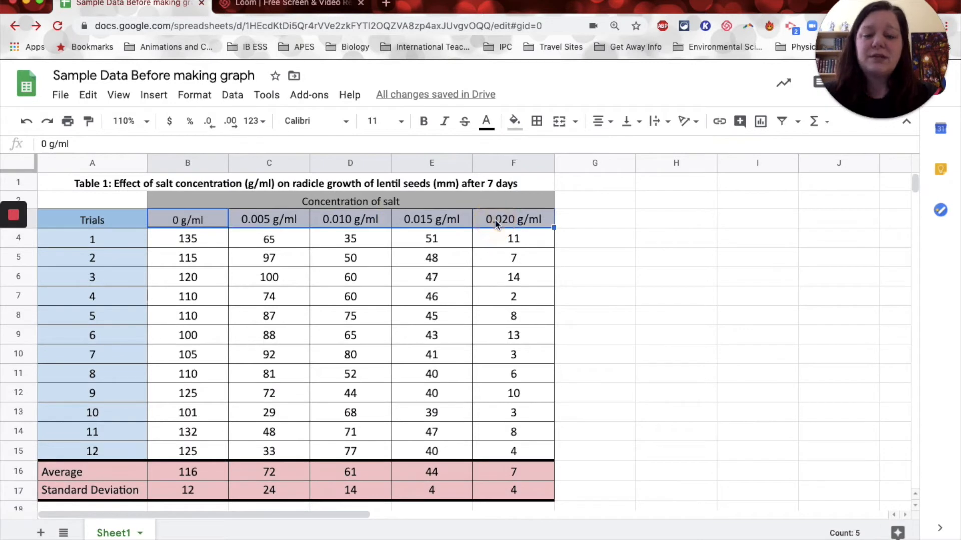
{"action": "scroll", "coordinate": [494, 222], "scroll_direction": "down", "scroll_amount": 5}
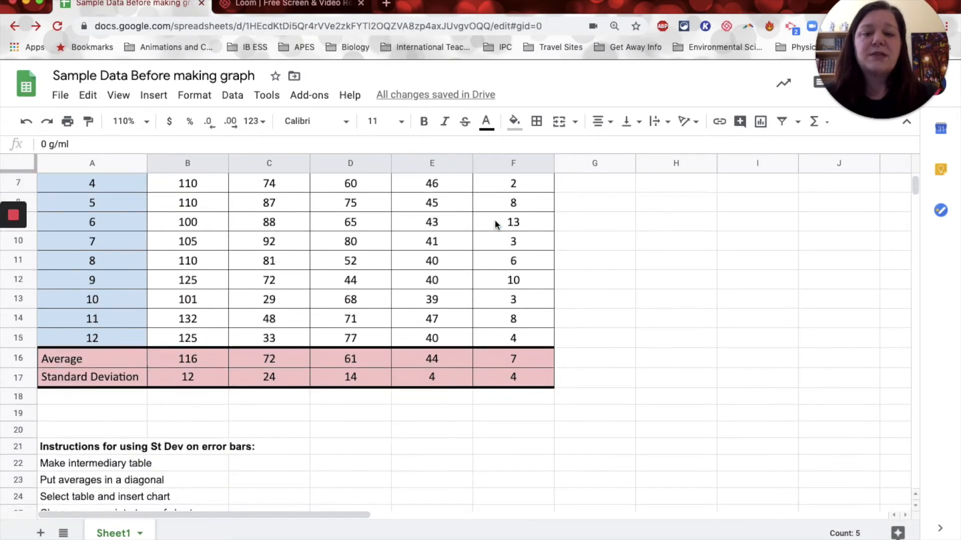
{"action": "left_click", "coordinate": [353, 409]}
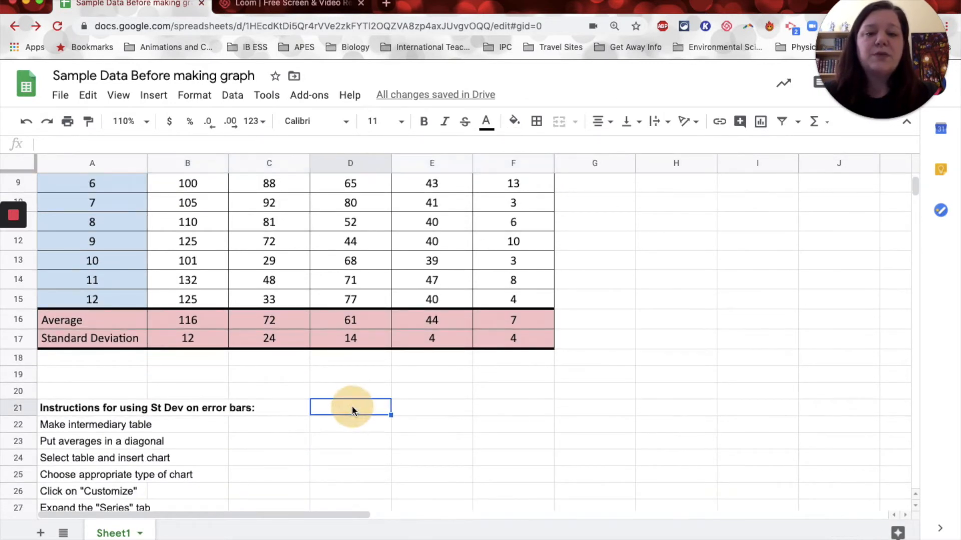
{"action": "key", "text": "ctrl+v"}
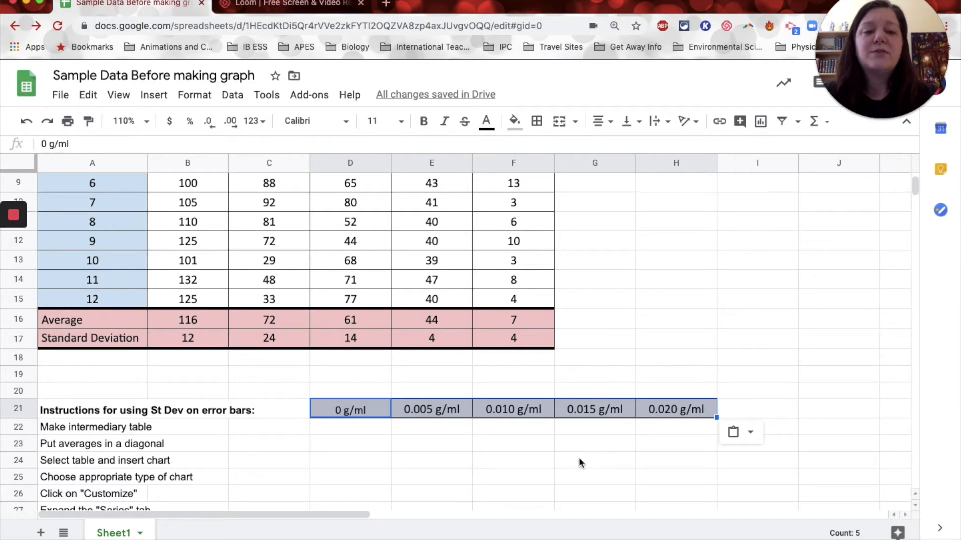
- Enter =B16 in D22 to bring the 0 g/ml average into the intermediary table, and check it against its source cell
{"action": "left_click", "coordinate": [333, 428]}
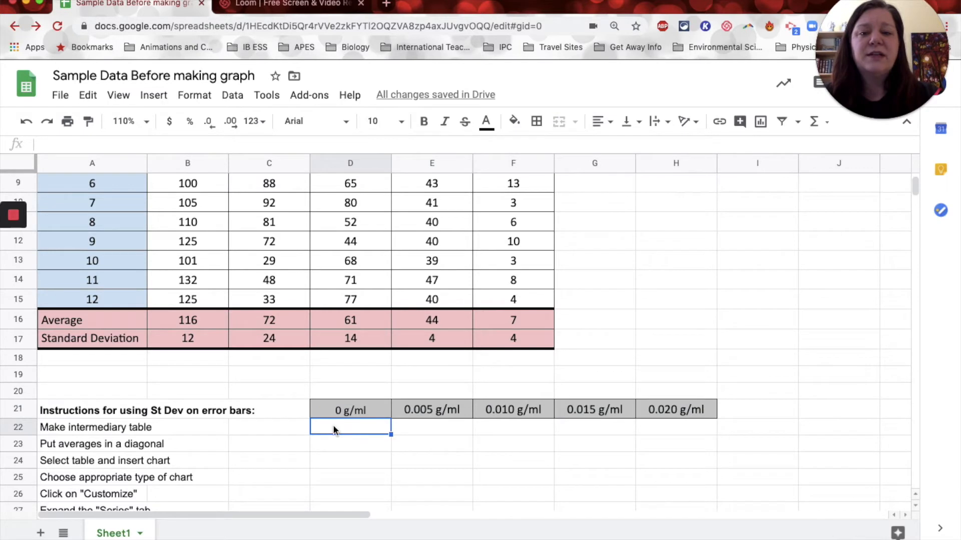
{"action": "type", "text": "="}
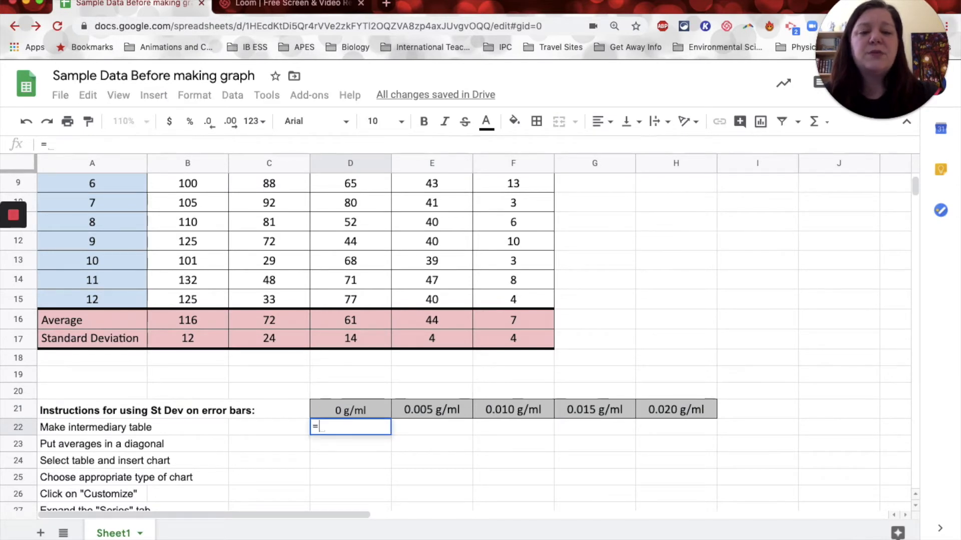
{"action": "left_click", "coordinate": [198, 319]}
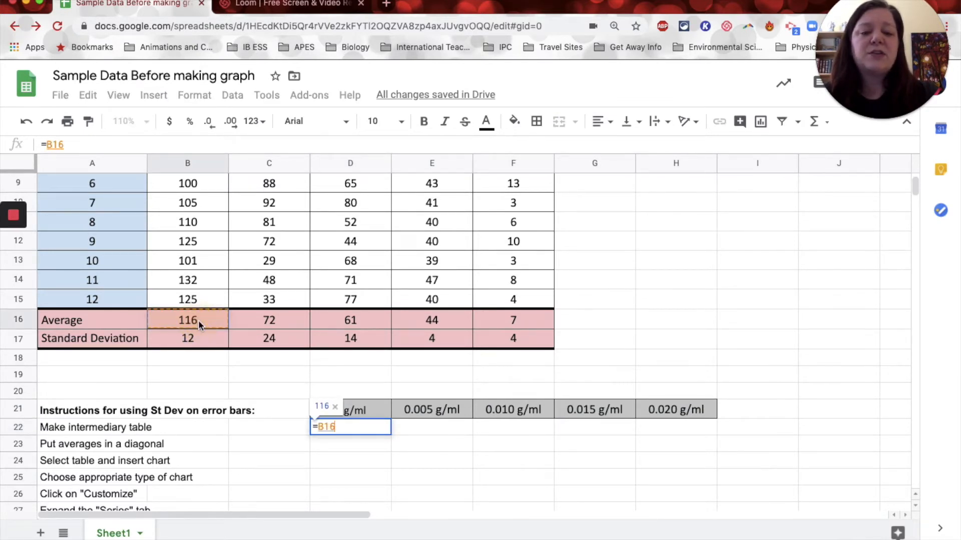
{"action": "key", "text": "Return"}
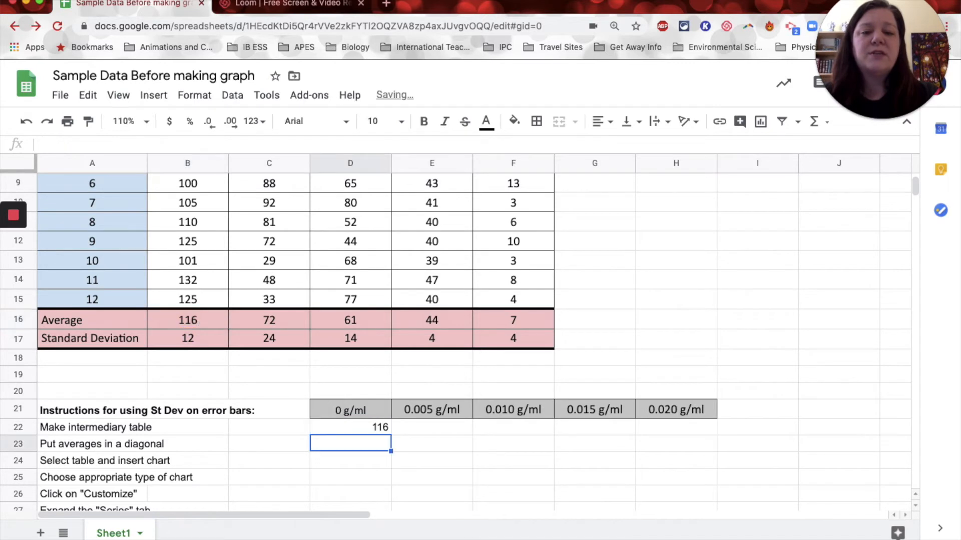
{"action": "left_click", "coordinate": [352, 428]}
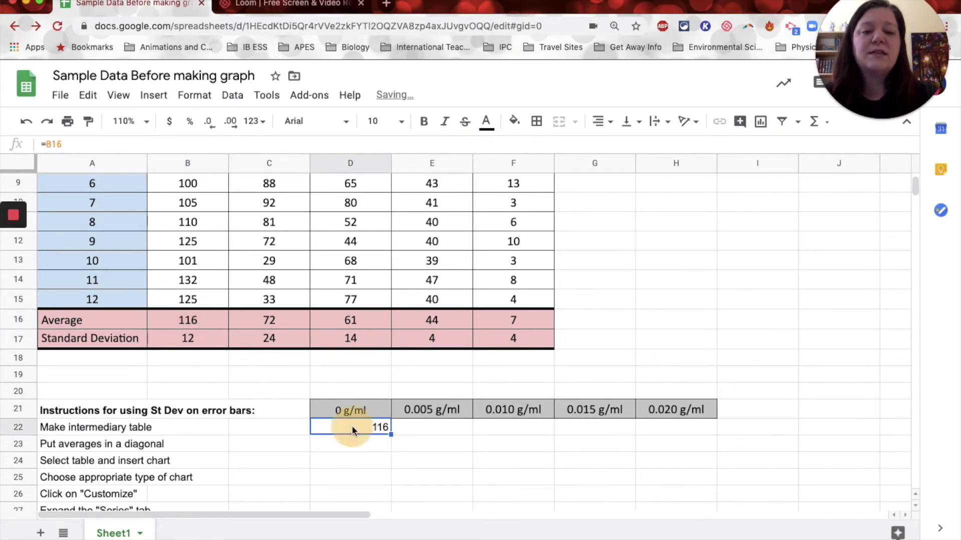
{"action": "left_click", "coordinate": [193, 322]}
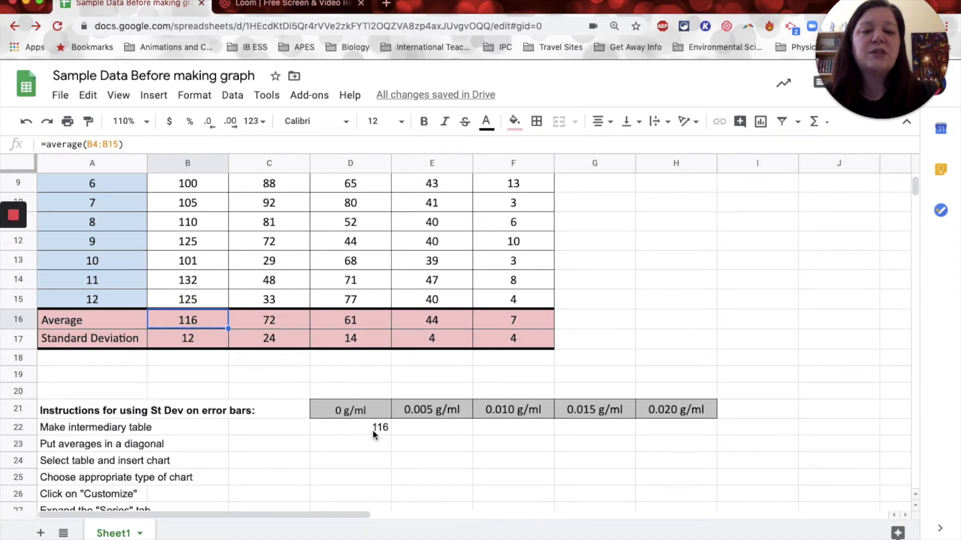
- Continue the diagonal of averages by entering =C16 in E23 for 0.005 g/ml and =D16 in F24 for 0.010 g/ml
{"action": "left_click", "coordinate": [408, 444]}
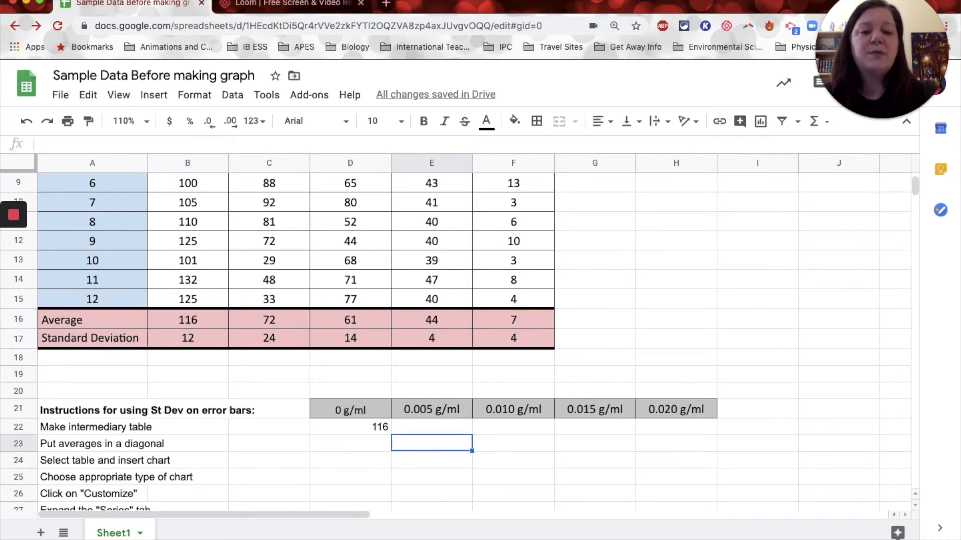
{"action": "type", "text": "="}
{"action": "left_click", "coordinate": [278, 320]}
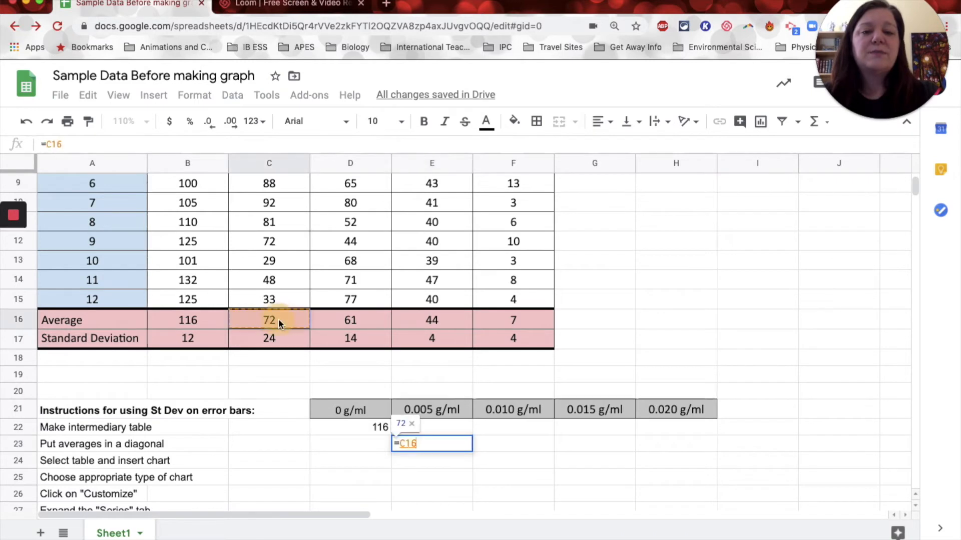
{"action": "key", "text": "Return"}
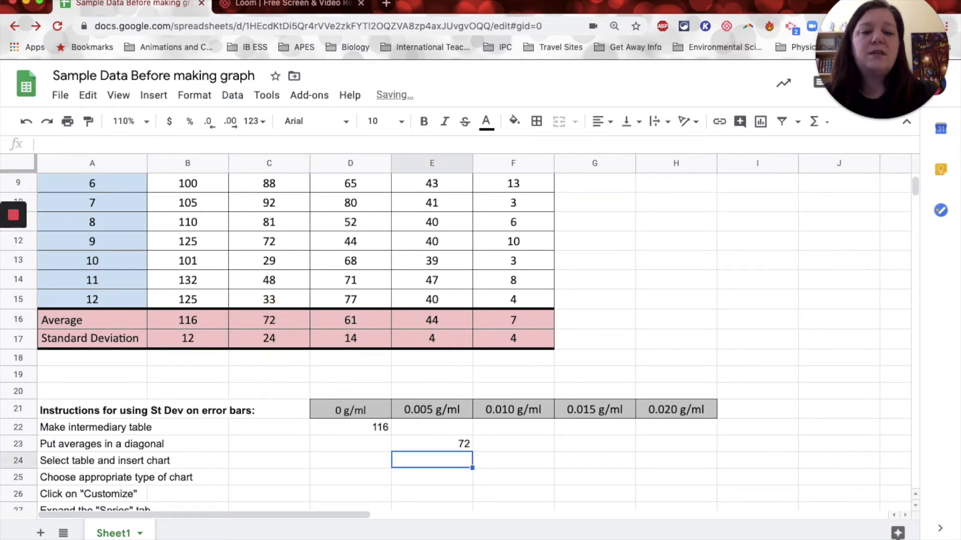
{"action": "key", "text": "Right"}
{"action": "type", "text": "="}
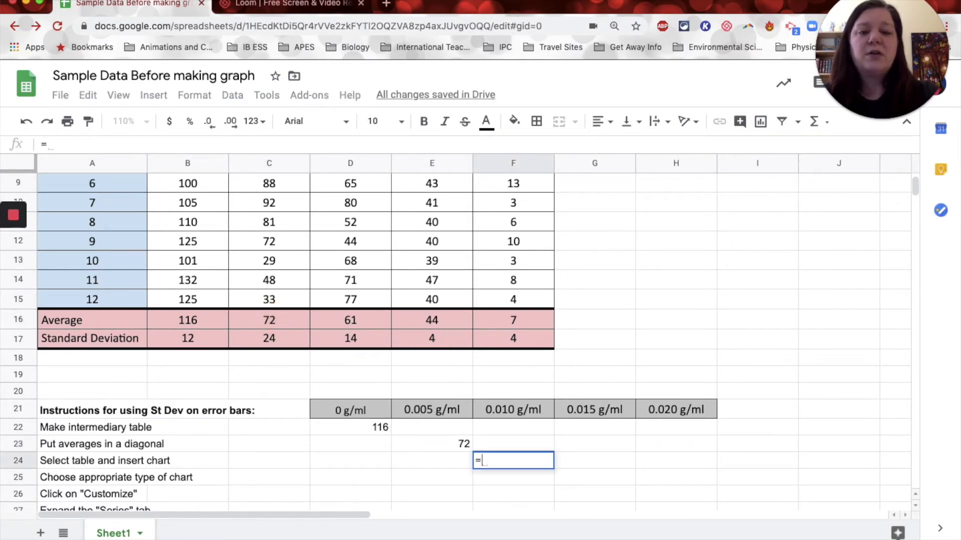
{"action": "left_click", "coordinate": [342, 319]}
{"action": "key", "text": "Return"}
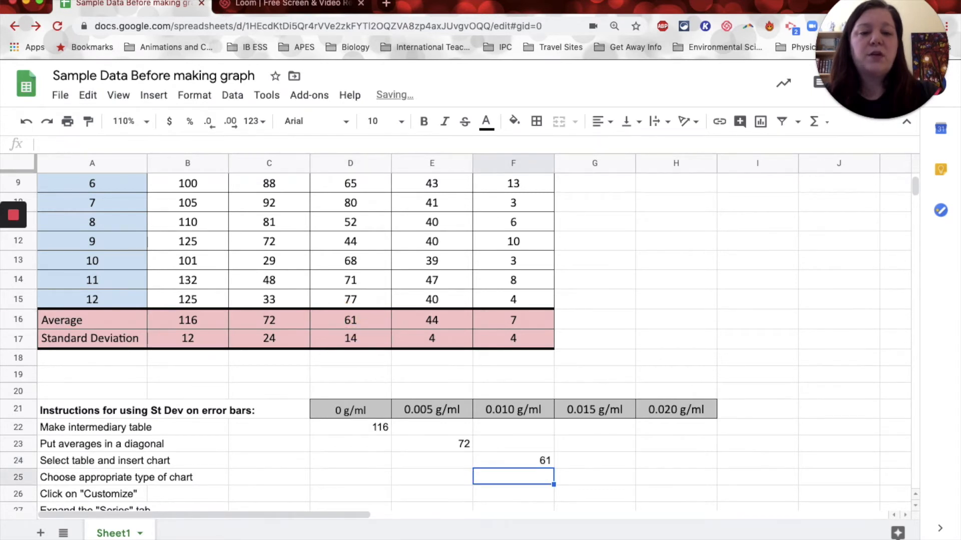
- Complete the diagonal by linking G25 to the 0.015 g/ml average in E16 and H26 to the 0.020 g/ml average in F16
{"action": "key", "text": "Right"}
{"action": "type", "text": "="}
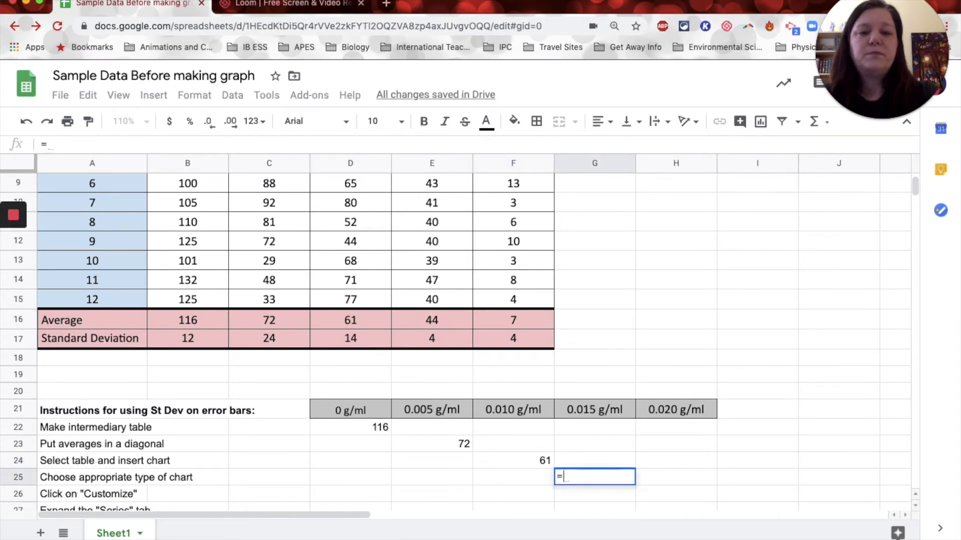
{"action": "left_click", "coordinate": [440, 320]}
{"action": "key", "text": "Return"}
{"action": "key", "text": "Right"}
{"action": "type", "text": "="}
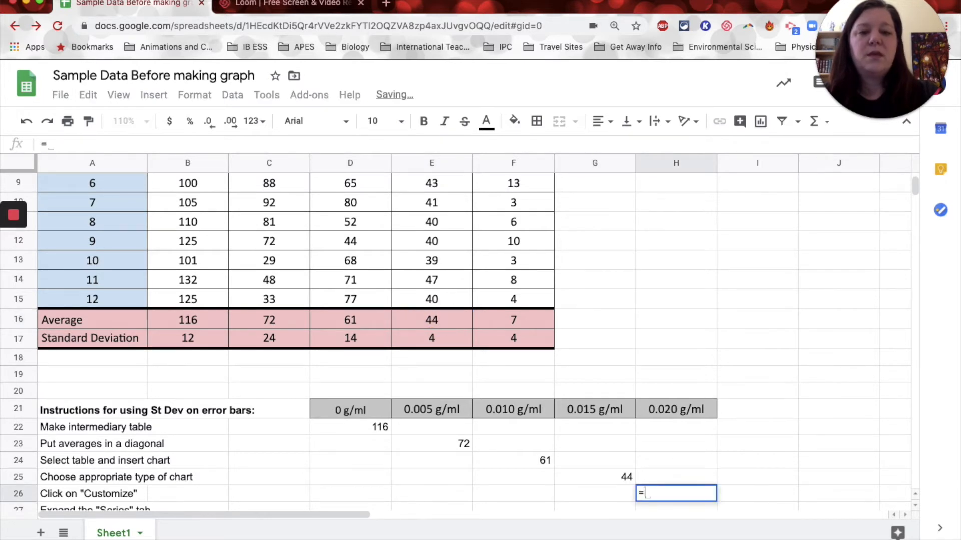
{"action": "left_click", "coordinate": [518, 319]}
{"action": "key", "text": "Return"}
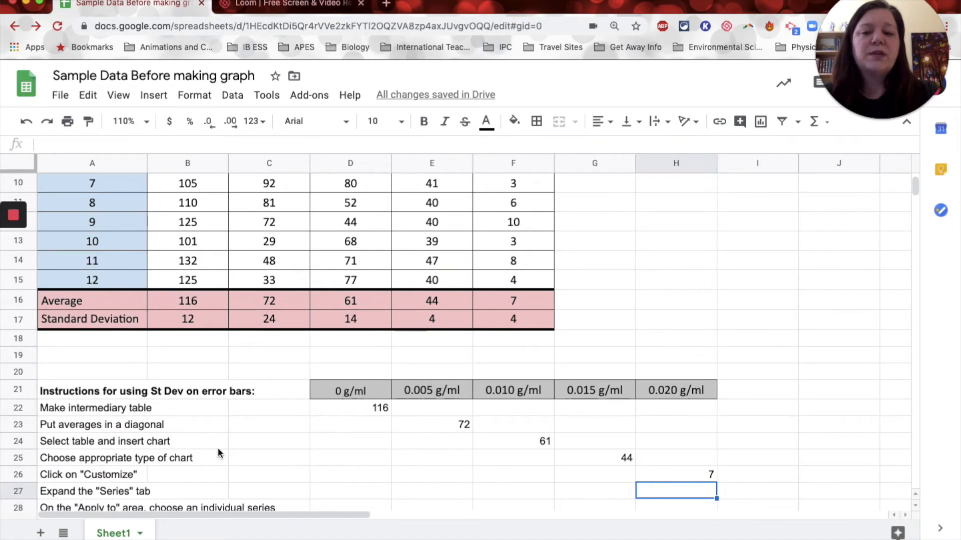
- Insert a chart from the intermediary table in D21:H26
{"action": "left_click_drag", "start_coordinate": [344, 397], "coordinate": [695, 480]}
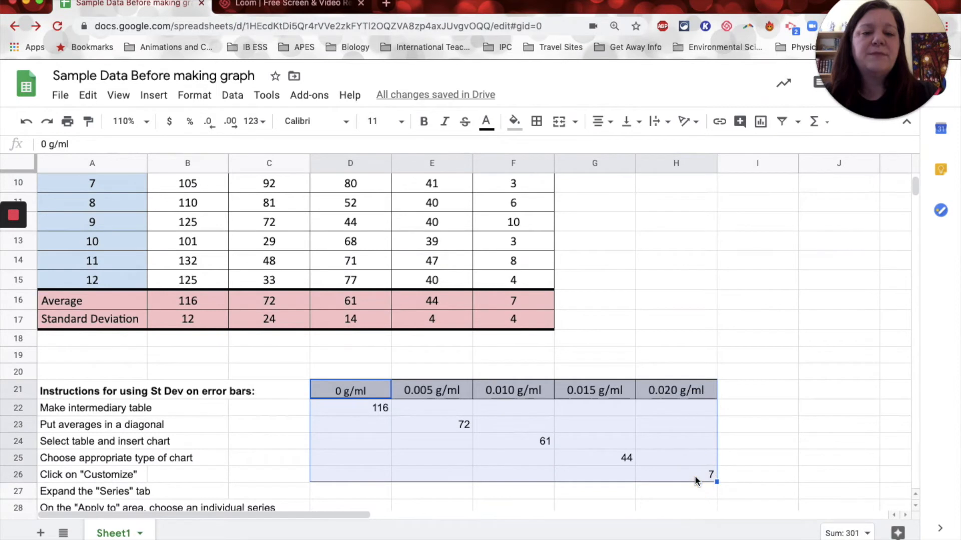
{"action": "left_click", "coordinate": [157, 97]}
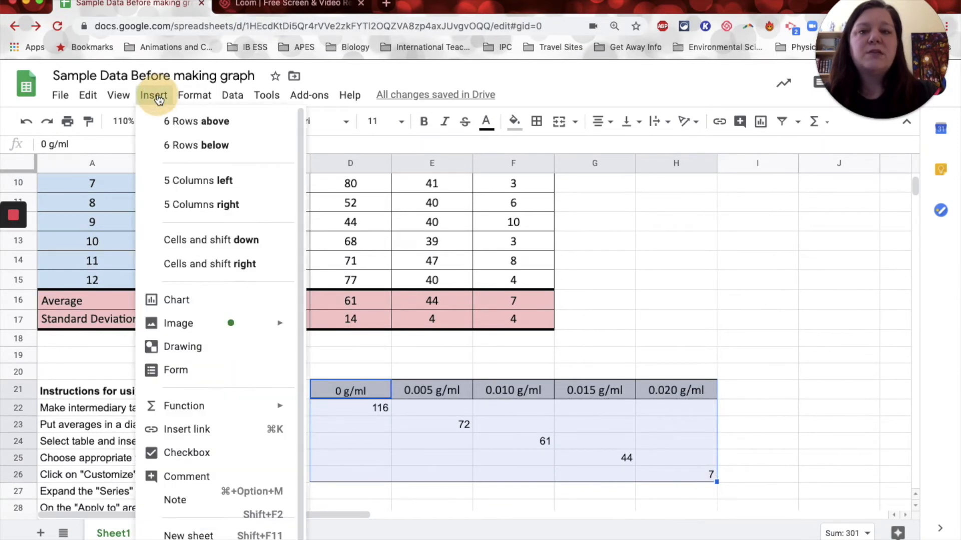
{"action": "left_click", "coordinate": [188, 303]}
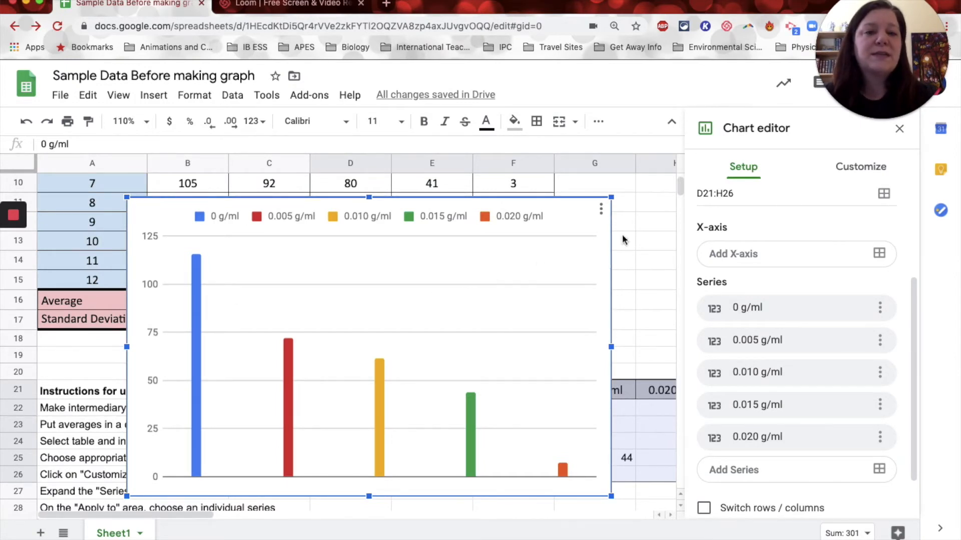
{"action": "left_click", "coordinate": [742, 170]}
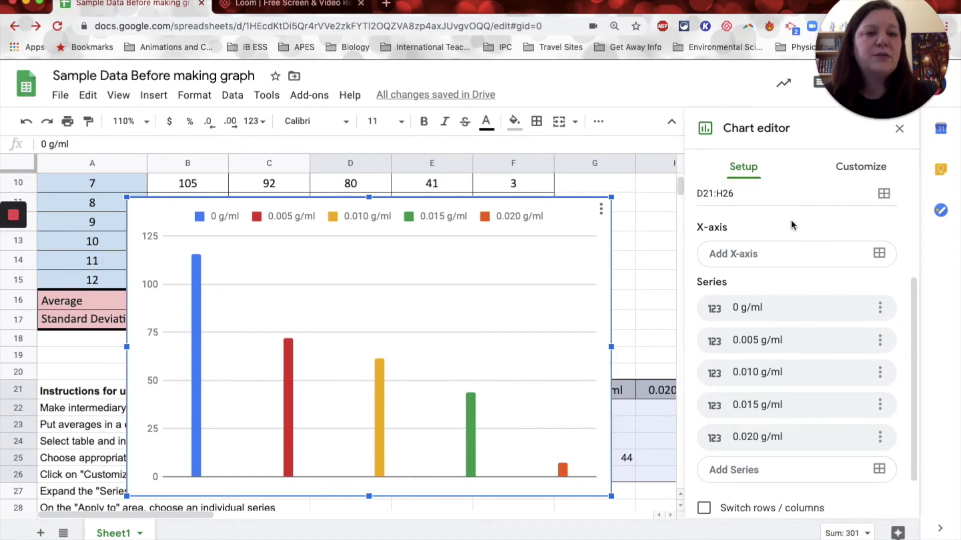
{"action": "left_click", "coordinate": [861, 170]}
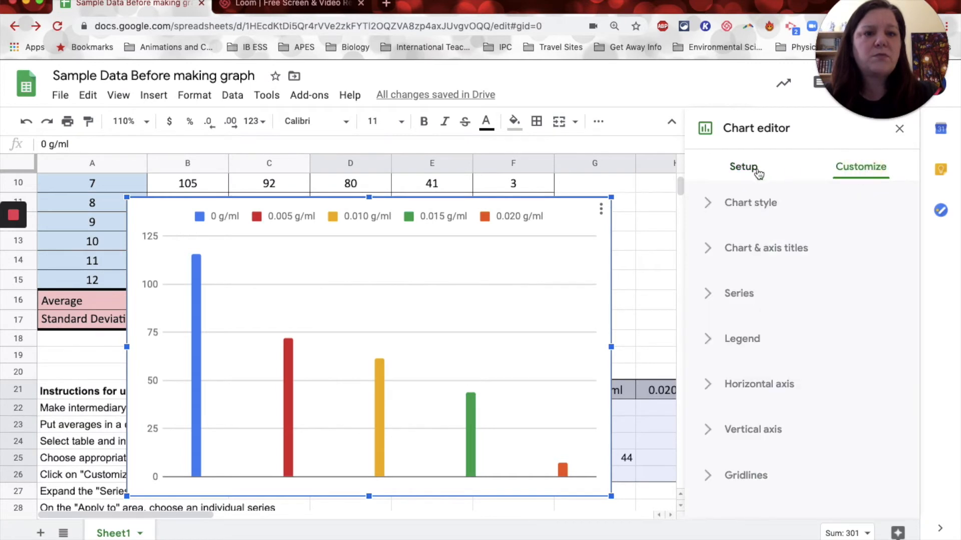
{"action": "left_click", "coordinate": [707, 207]}
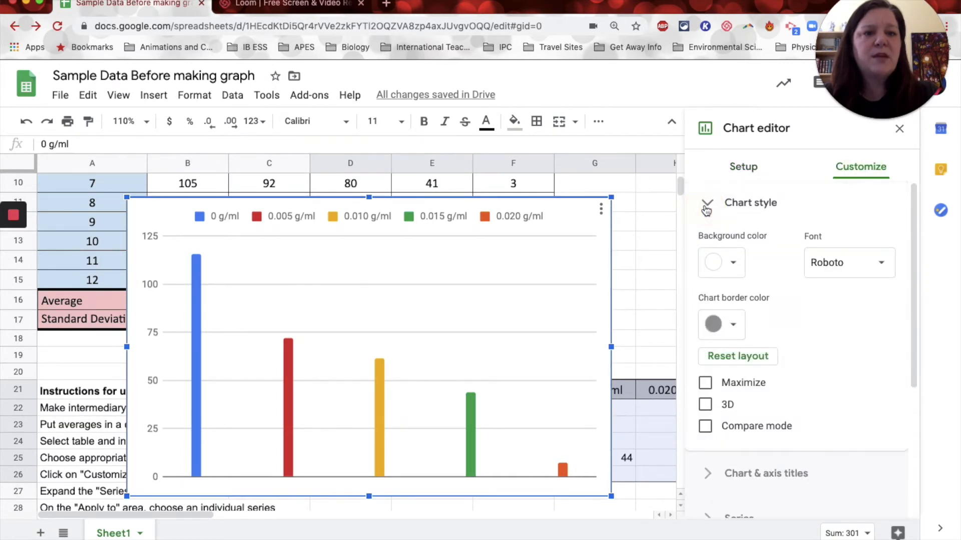
{"action": "left_click", "coordinate": [705, 204]}
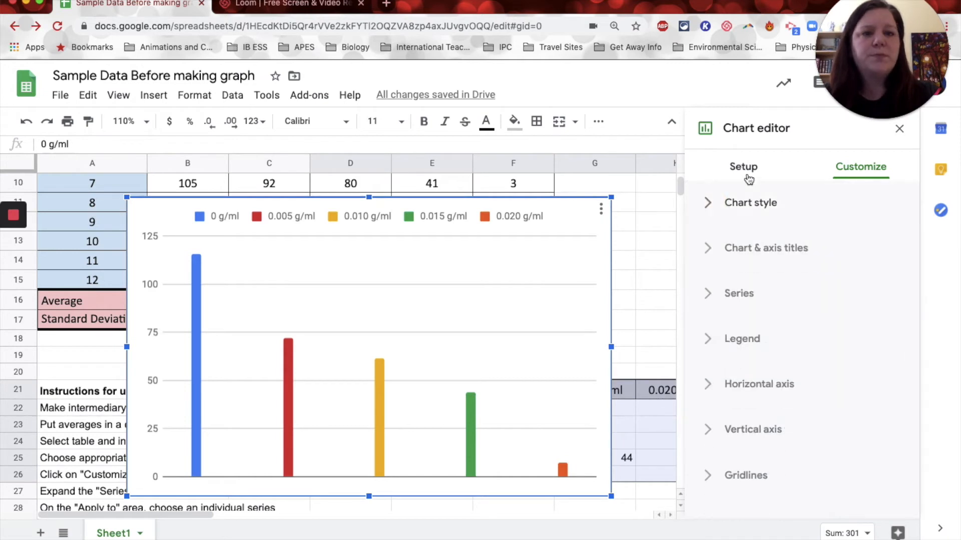
- Change the chart type to a scatter chart and switch its rows and columns
{"action": "left_click", "coordinate": [747, 178]}
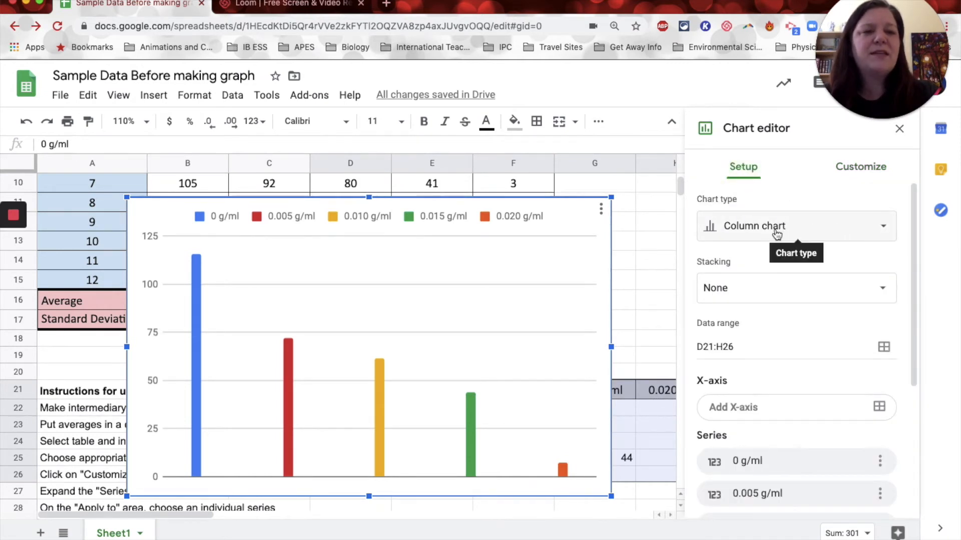
{"action": "left_click", "coordinate": [838, 235]}
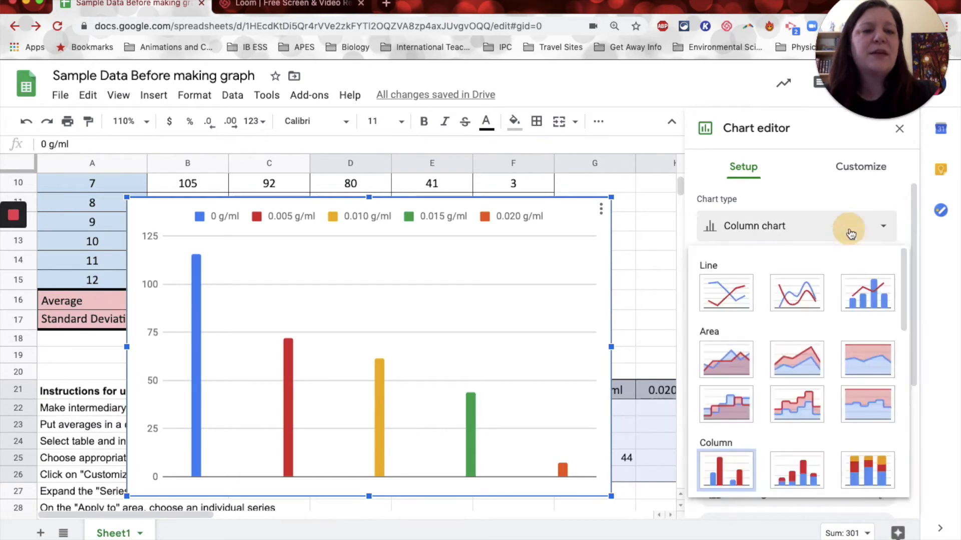
{"action": "scroll", "coordinate": [833, 285], "scroll_direction": "down", "scroll_amount": 10}
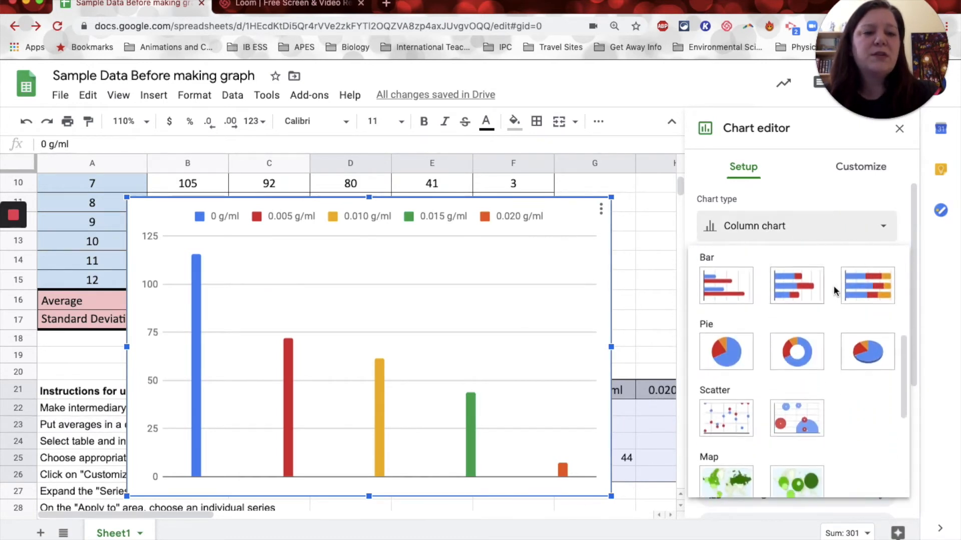
{"action": "left_click", "coordinate": [730, 323]}
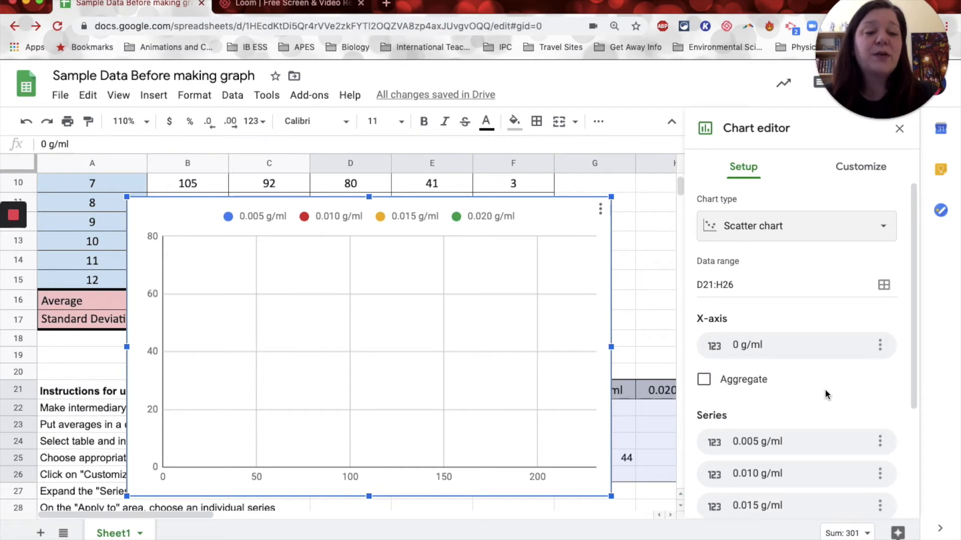
{"action": "scroll", "coordinate": [825, 394], "scroll_direction": "down", "scroll_amount": 3}
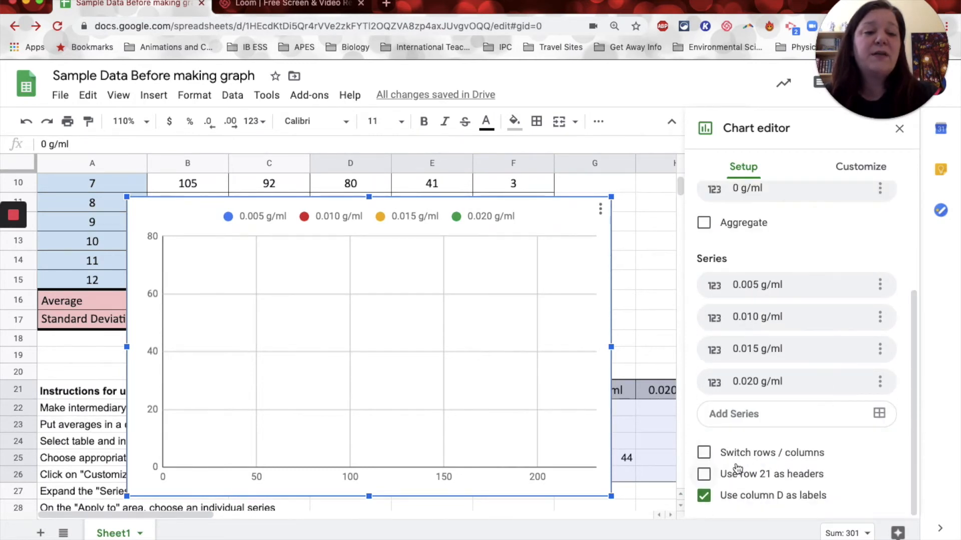
{"action": "left_click", "coordinate": [703, 453]}
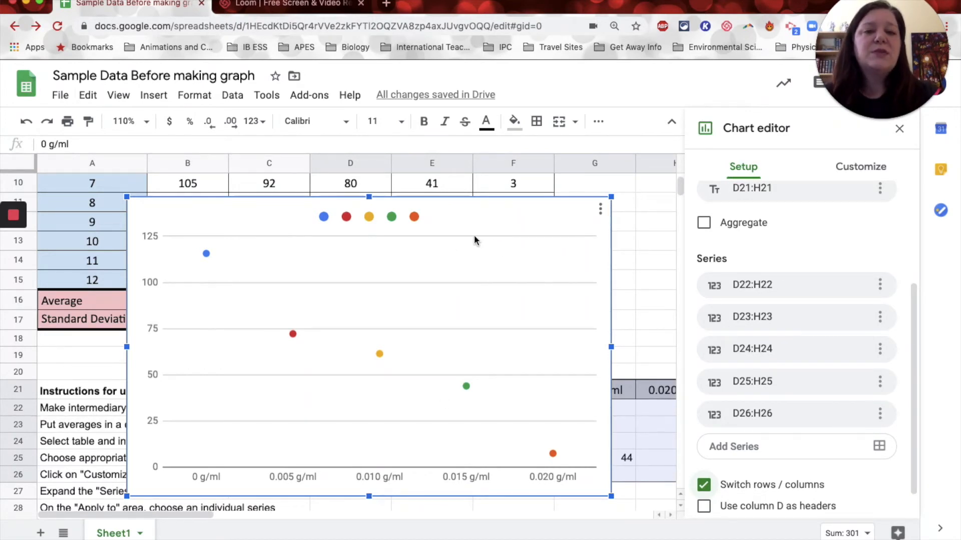
- Remove the legend from the scatter chart and collapse the legend settings
{"action": "double_click", "coordinate": [405, 218]}
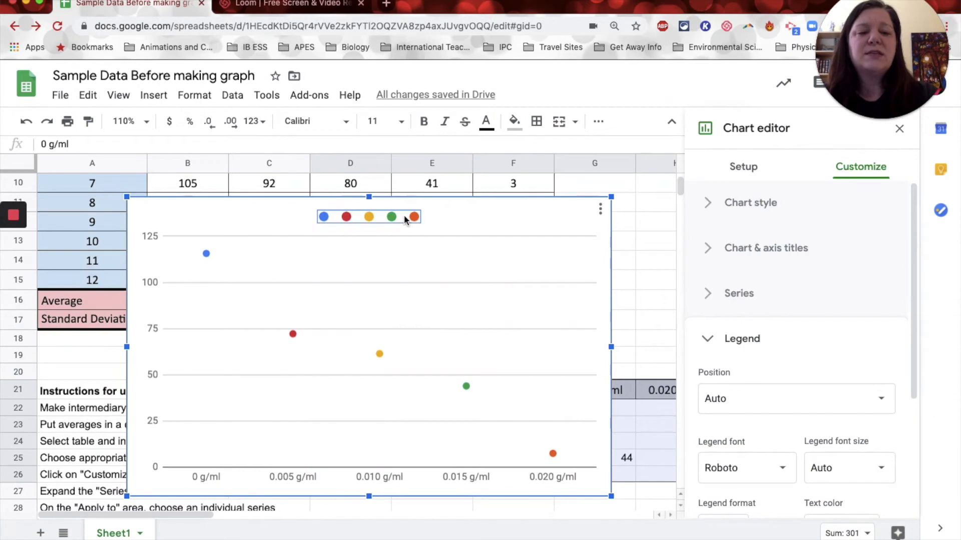
{"action": "key", "text": "Delete"}
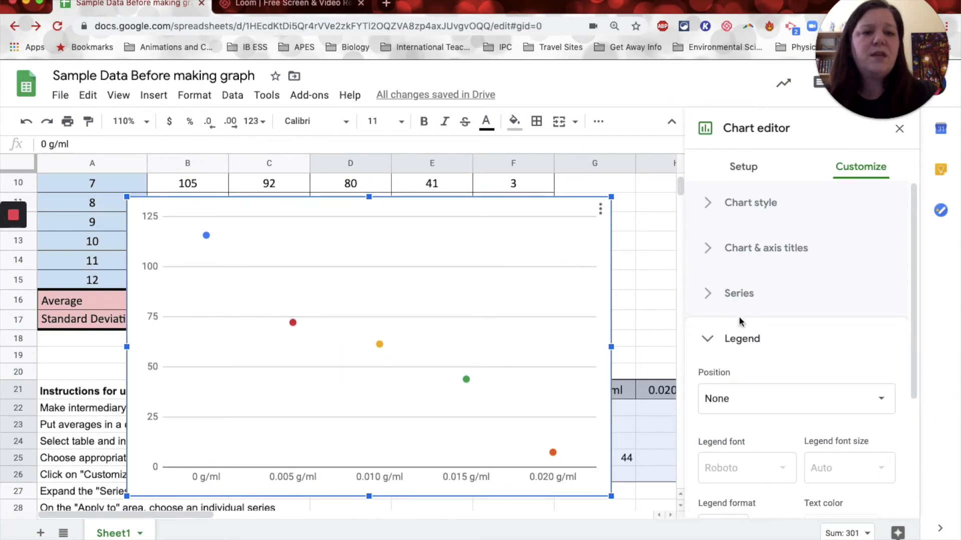
{"action": "left_click", "coordinate": [707, 338]}
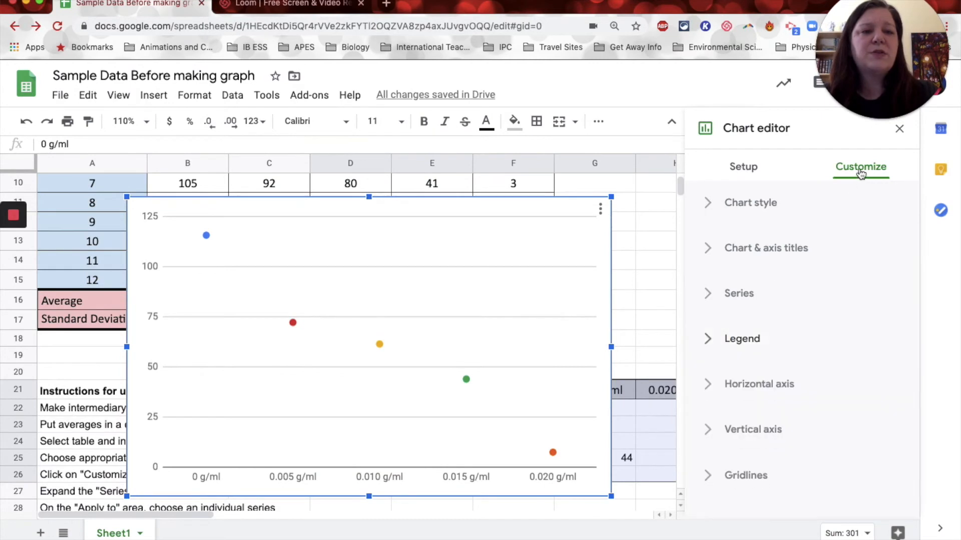
- Copy the table title from row 1, leaving out the "Table 1:" prefix
{"action": "left_click", "coordinate": [707, 250]}
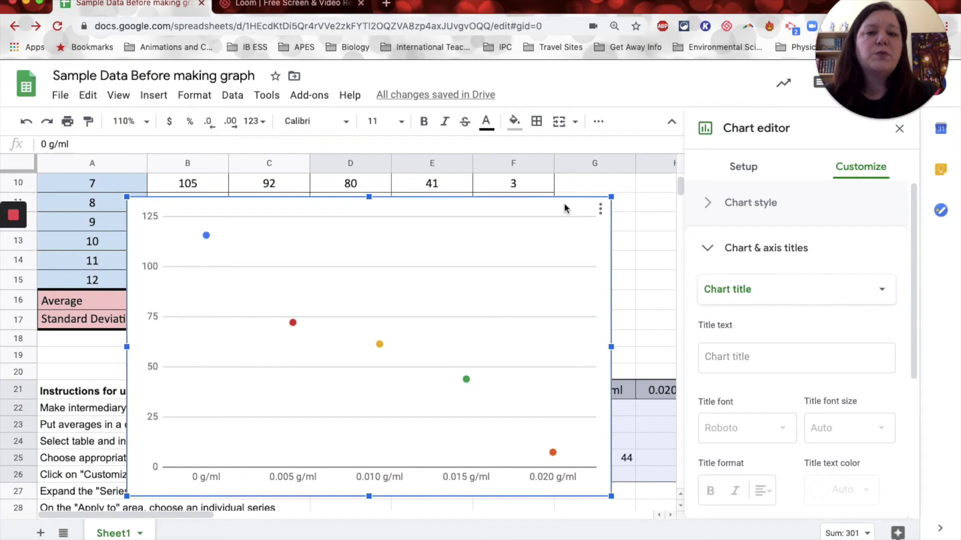
{"action": "scroll", "coordinate": [636, 236], "scroll_direction": "up", "scroll_amount": 5}
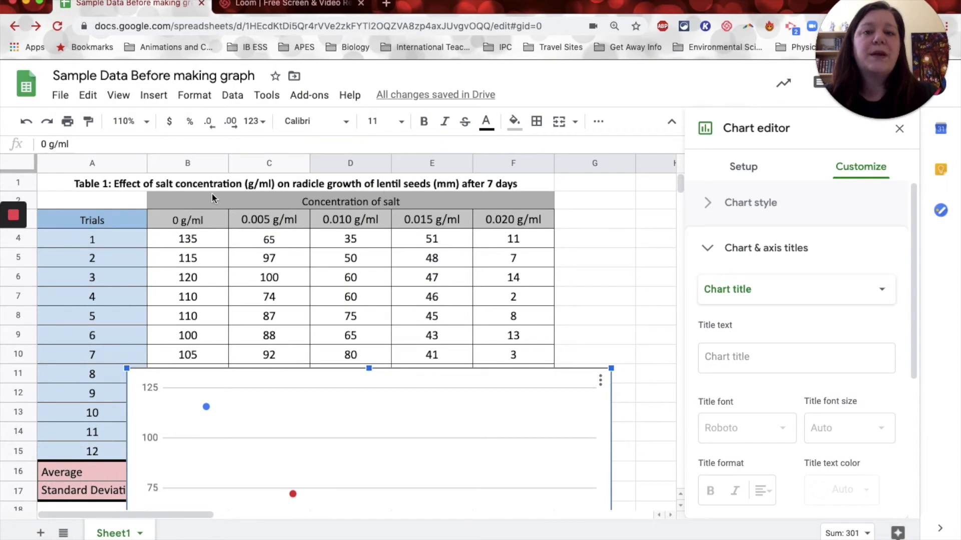
{"action": "left_click", "coordinate": [333, 184]}
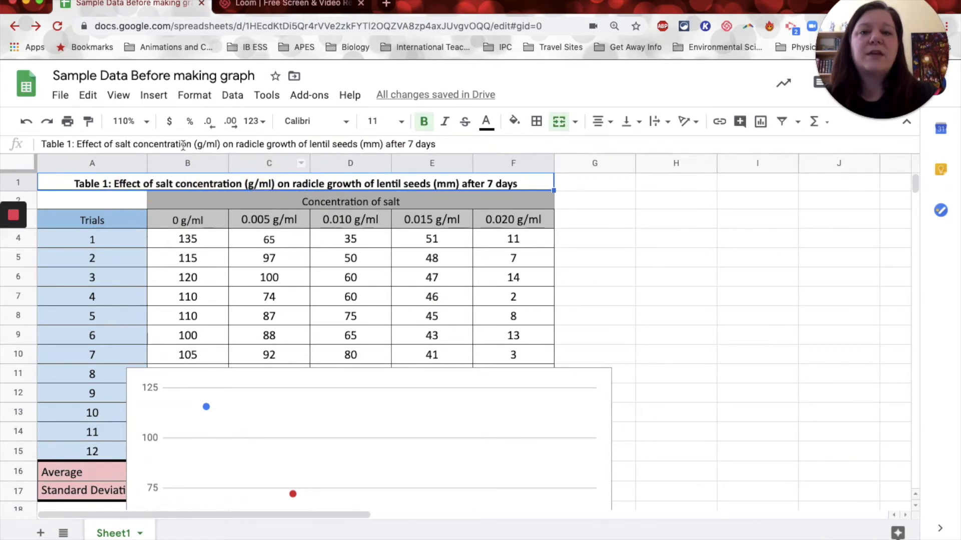
{"action": "left_click_drag", "start_coordinate": [76, 144], "coordinate": [435, 144]}
{"action": "key", "text": "super+c"}
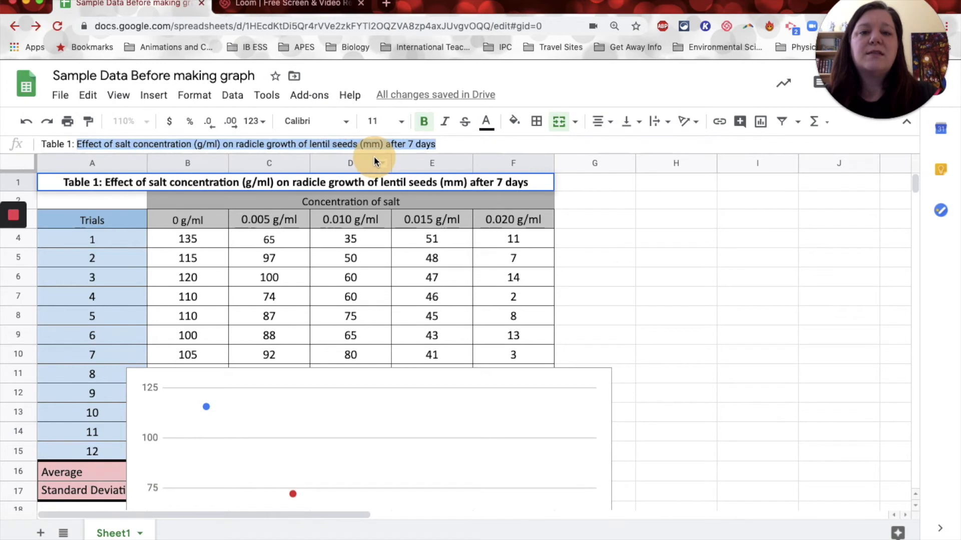
- Set the chart title to the copied text "Effect of salt concentration (g/ml) on radicle growth of lentil seeds (mm) after 7 days"
{"action": "left_click", "coordinate": [476, 422]}
{"action": "scroll", "coordinate": [476, 422], "scroll_direction": "down", "scroll_amount": 3}
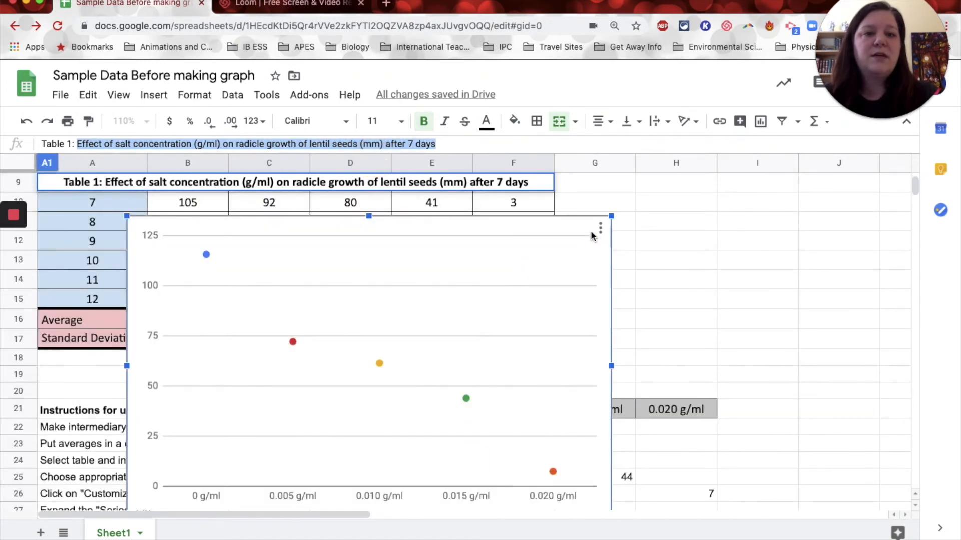
{"action": "double_click", "coordinate": [609, 226]}
{"action": "left_click", "coordinate": [732, 252]}
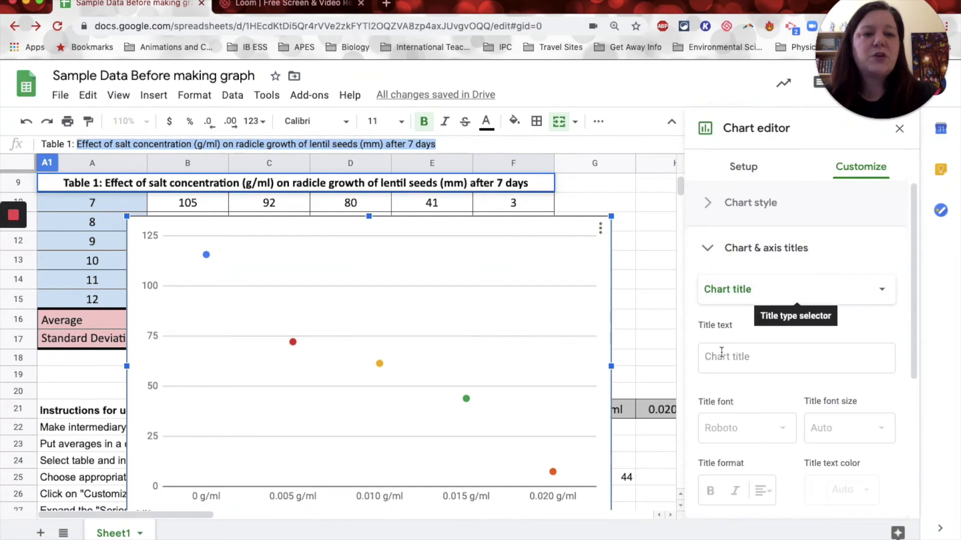
{"action": "left_click", "coordinate": [717, 362]}
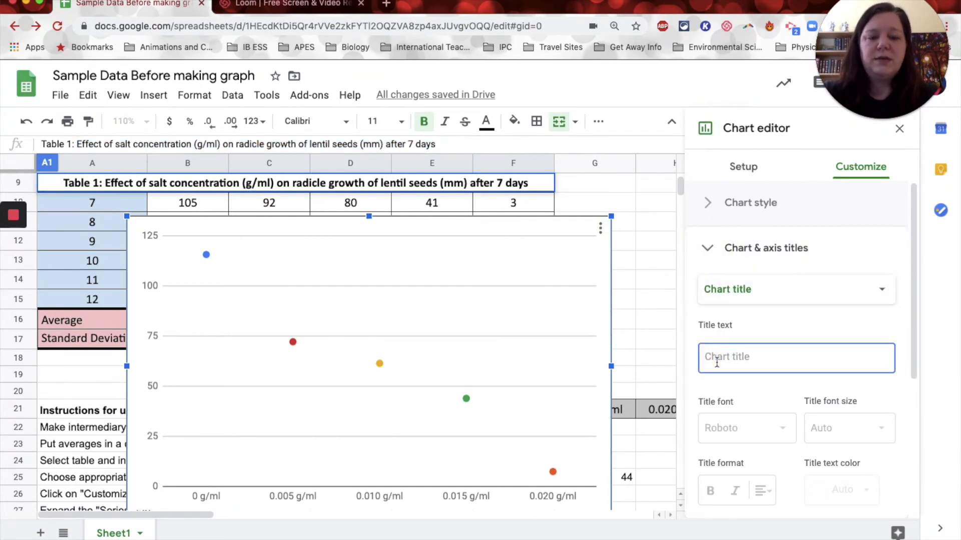
{"action": "key", "text": "super+v"}
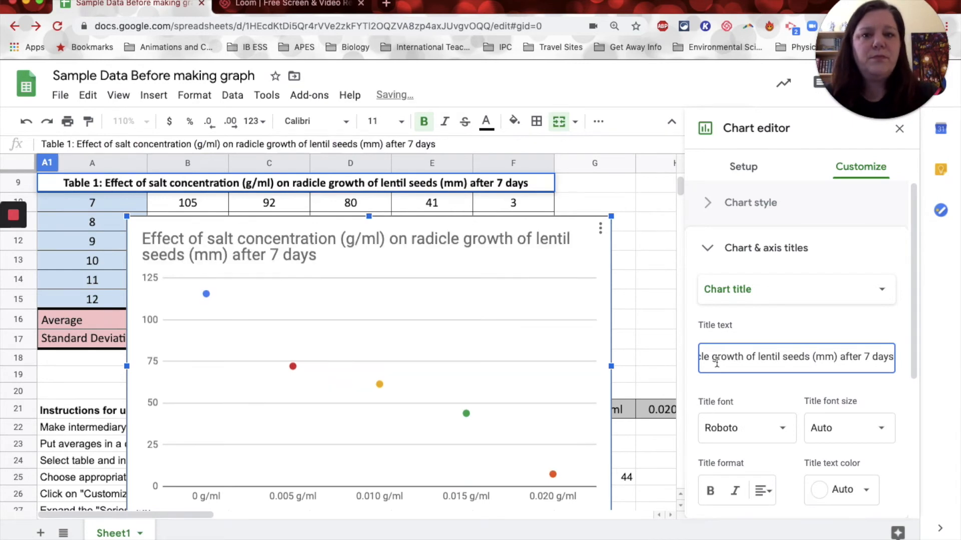
- Reduce the chart title's font size, trying 16 and settling on 14
{"action": "scroll", "coordinate": [782, 411], "scroll_direction": "down", "scroll_amount": 1}
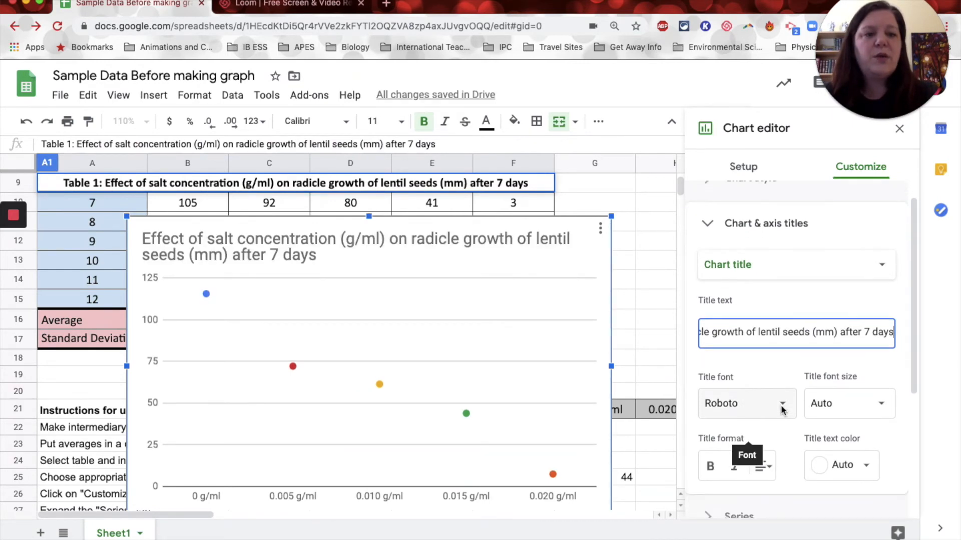
{"action": "scroll", "coordinate": [780, 405], "scroll_direction": "down", "scroll_amount": 2}
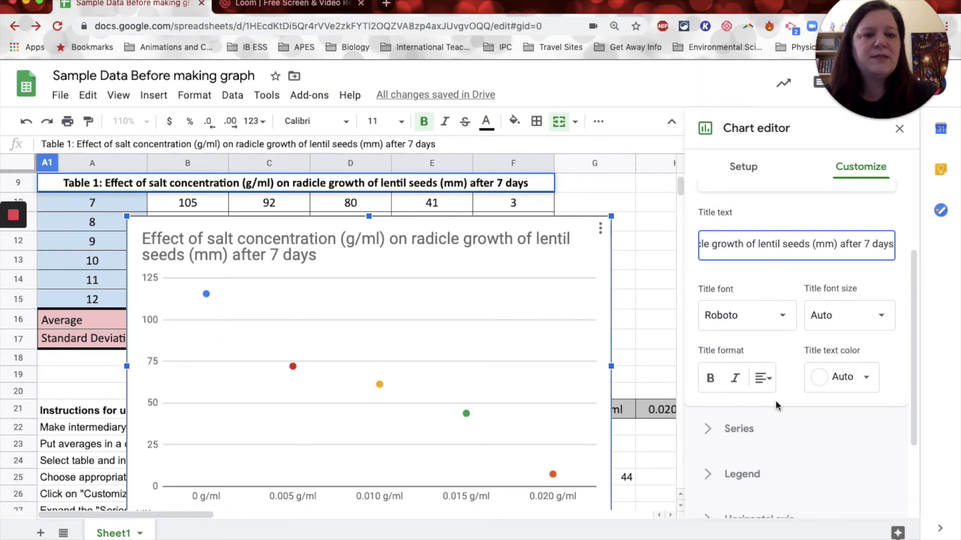
{"action": "left_click", "coordinate": [881, 316]}
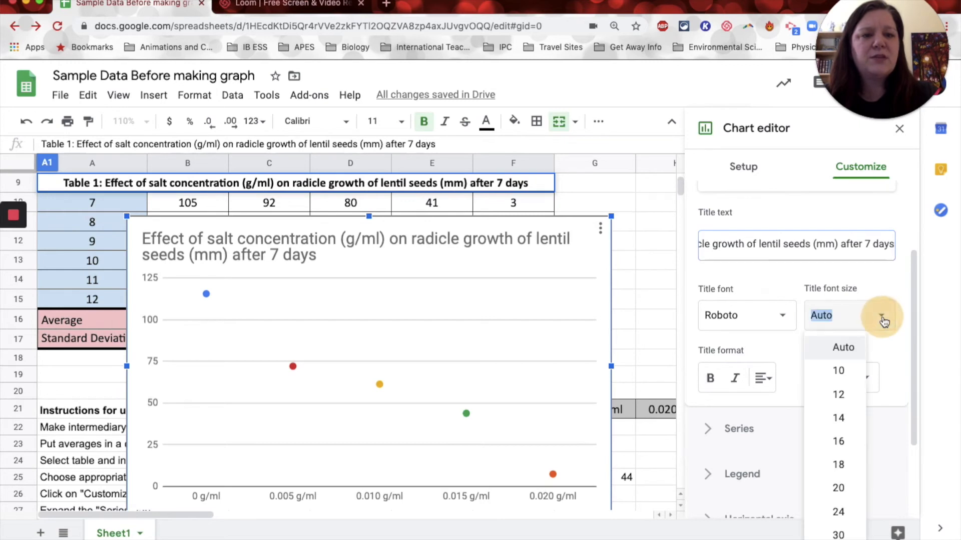
{"action": "left_click", "coordinate": [840, 443]}
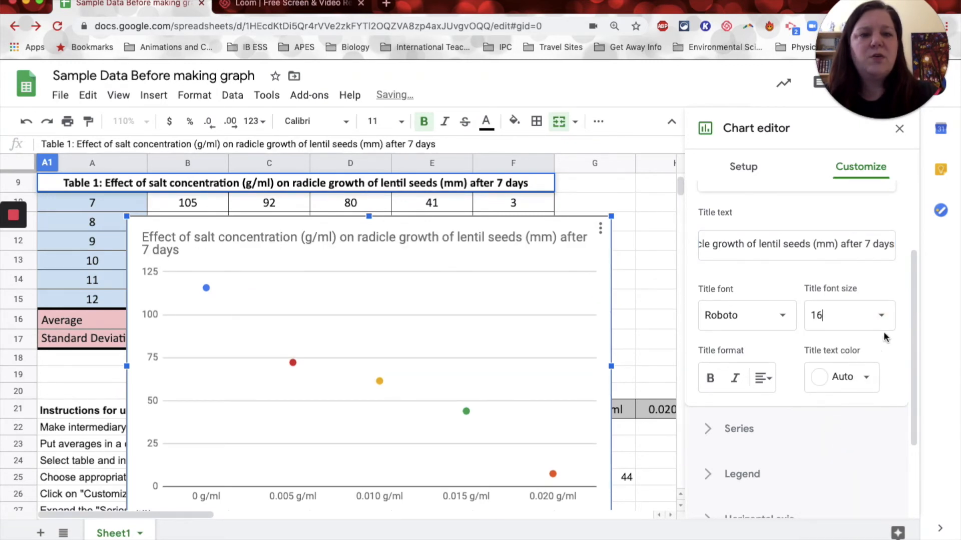
{"action": "left_click", "coordinate": [822, 317]}
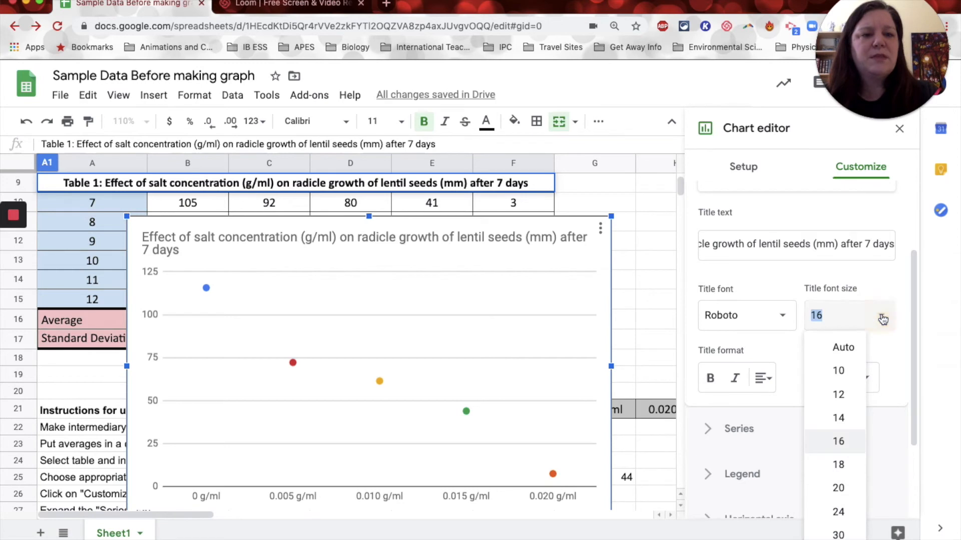
{"action": "left_click", "coordinate": [839, 420]}
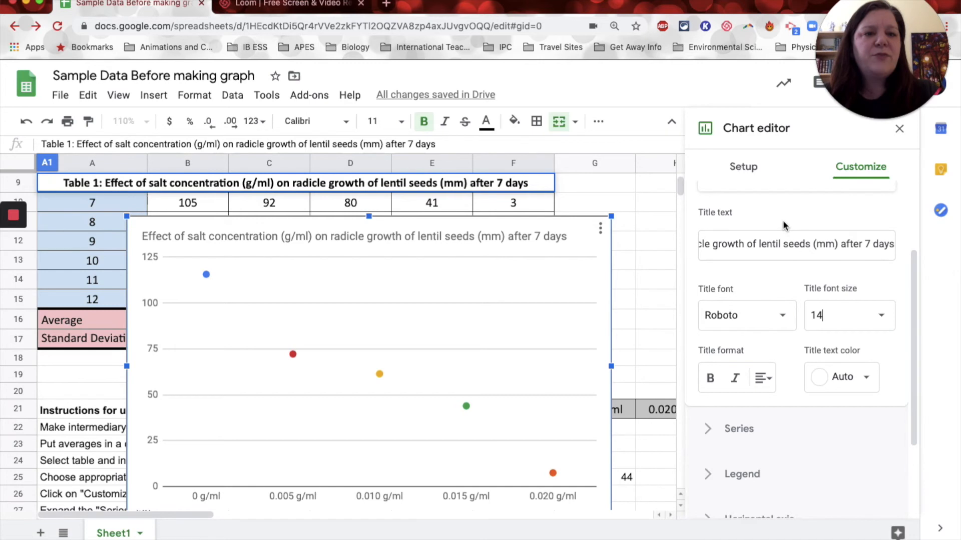
- Title the chart's horizontal axis "Concentration of salt solution (g/mL)"
{"action": "scroll", "coordinate": [782, 220], "scroll_direction": "up", "scroll_amount": 2}
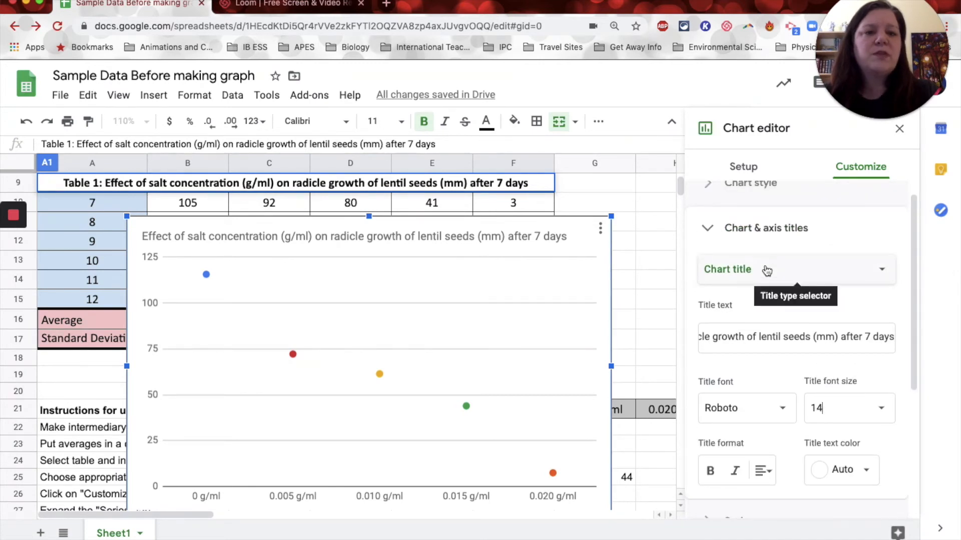
{"action": "left_click", "coordinate": [767, 272]}
{"action": "left_click", "coordinate": [755, 319]}
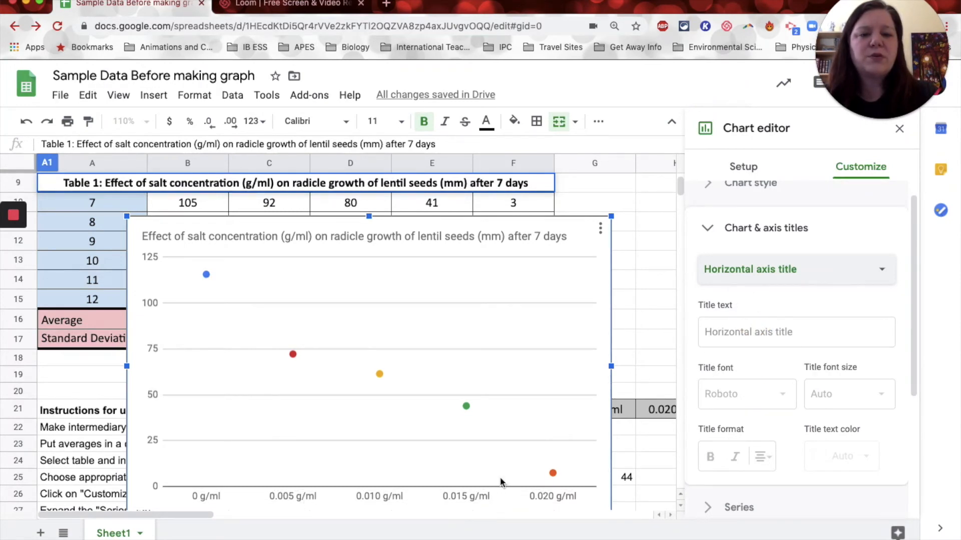
{"action": "left_click", "coordinate": [766, 334]}
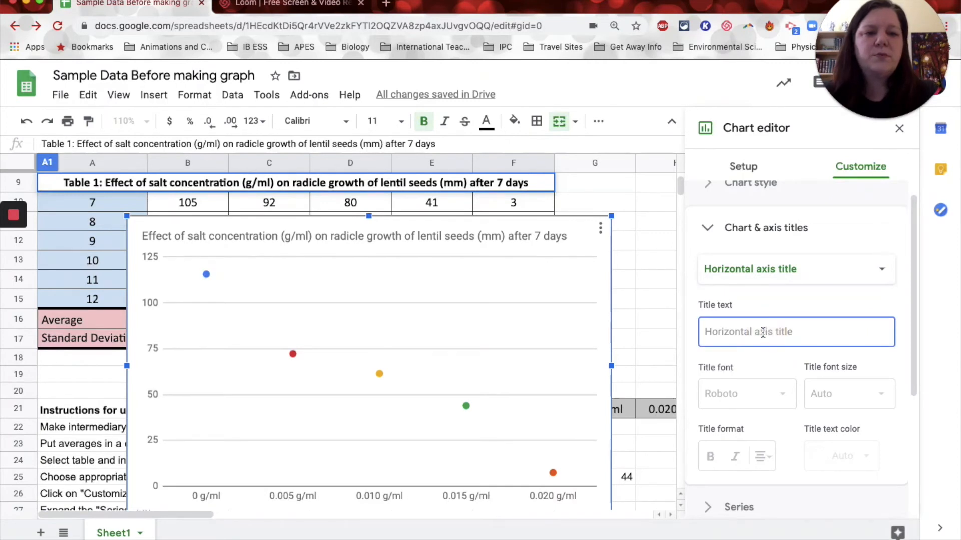
{"action": "type", "text": "Con"}
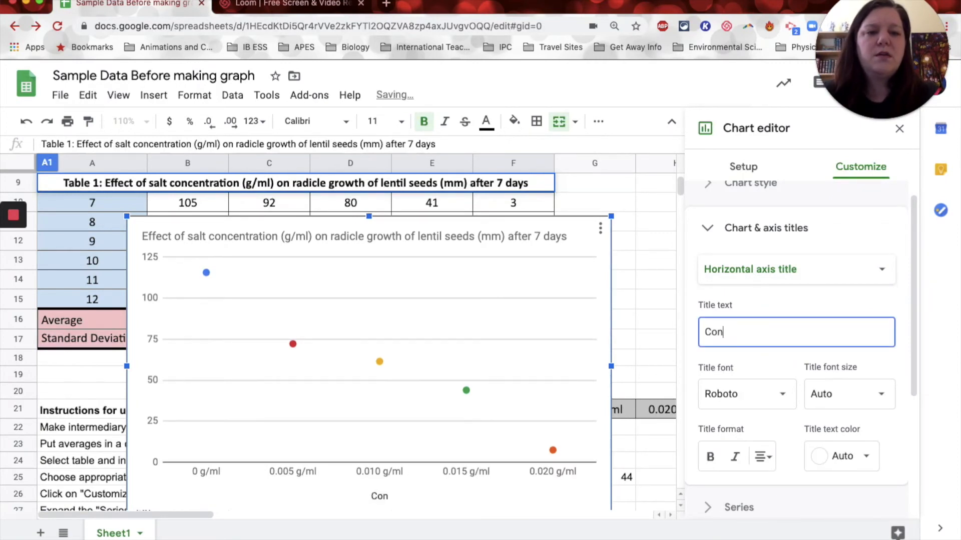
{"action": "type", "text": "centra"}
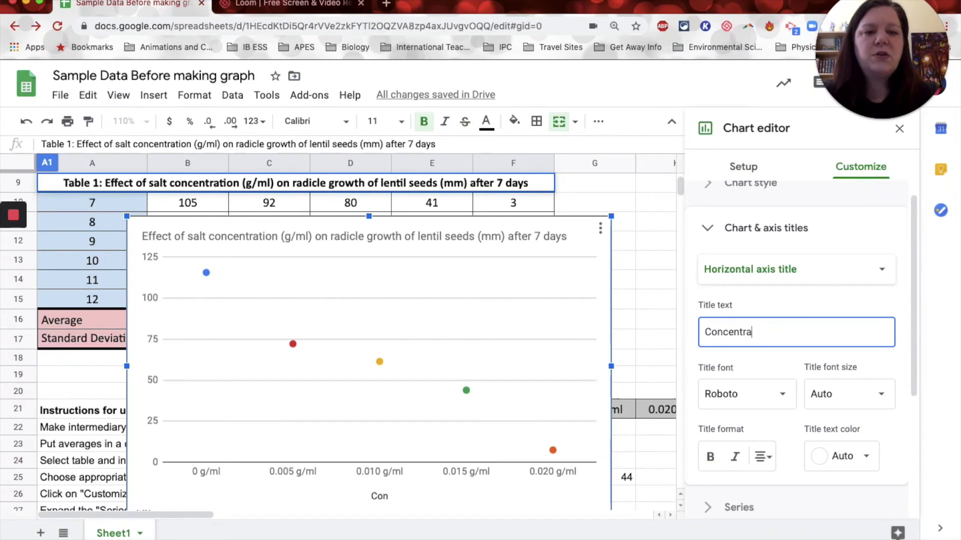
{"action": "type", "text": "tion of salt solution (g/mL)"}
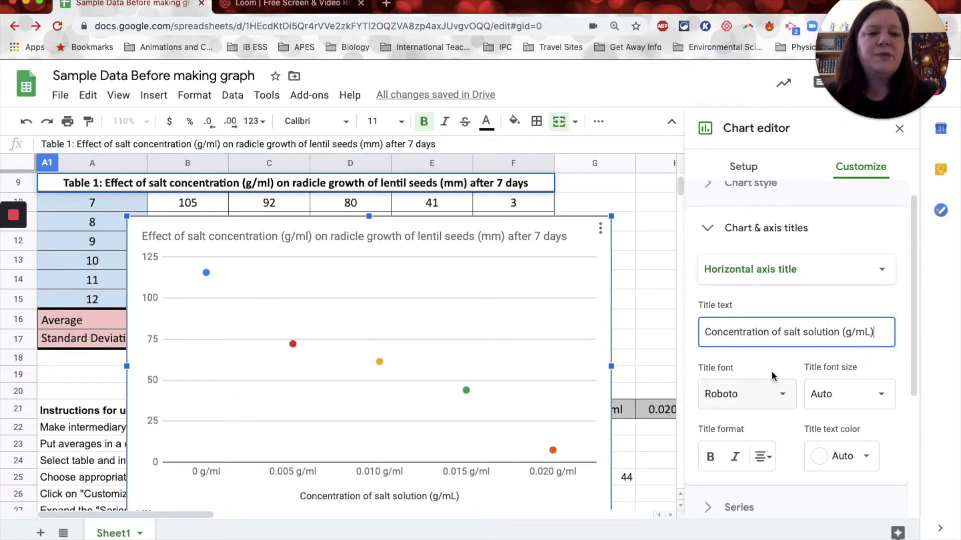
- Title the chart's vertical axis "Growth of radicle (mm"
{"action": "left_click", "coordinate": [831, 277]}
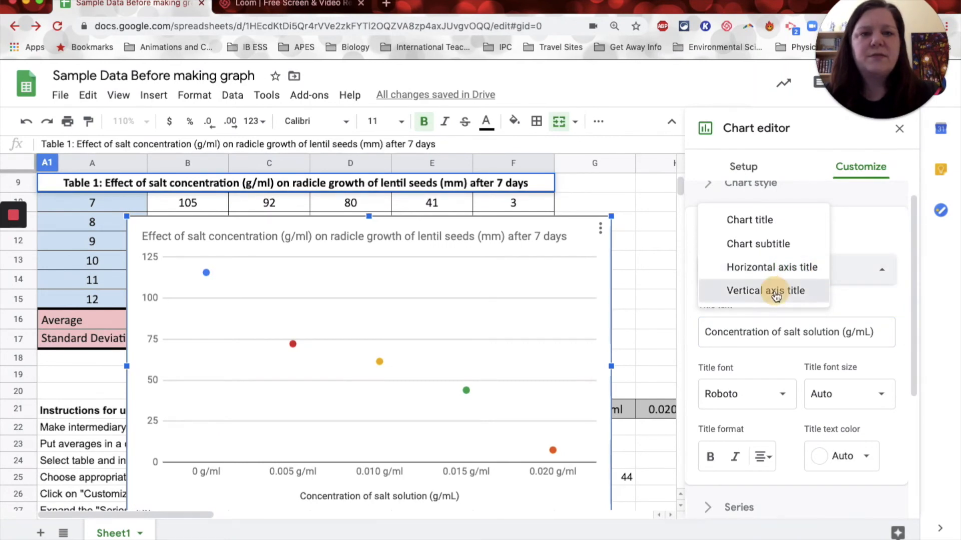
{"action": "left_click", "coordinate": [775, 294]}
{"action": "left_click", "coordinate": [729, 335]}
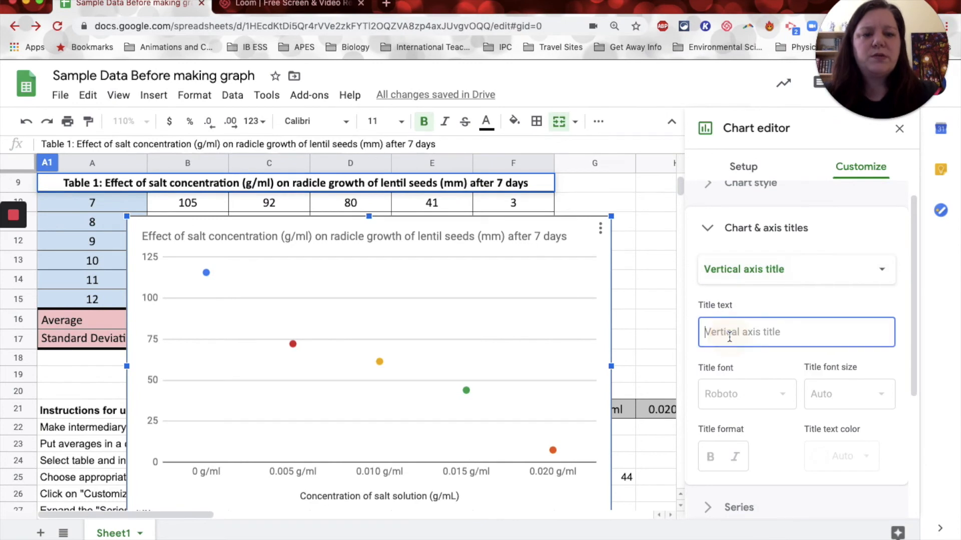
{"action": "type", "text": "Grow"}
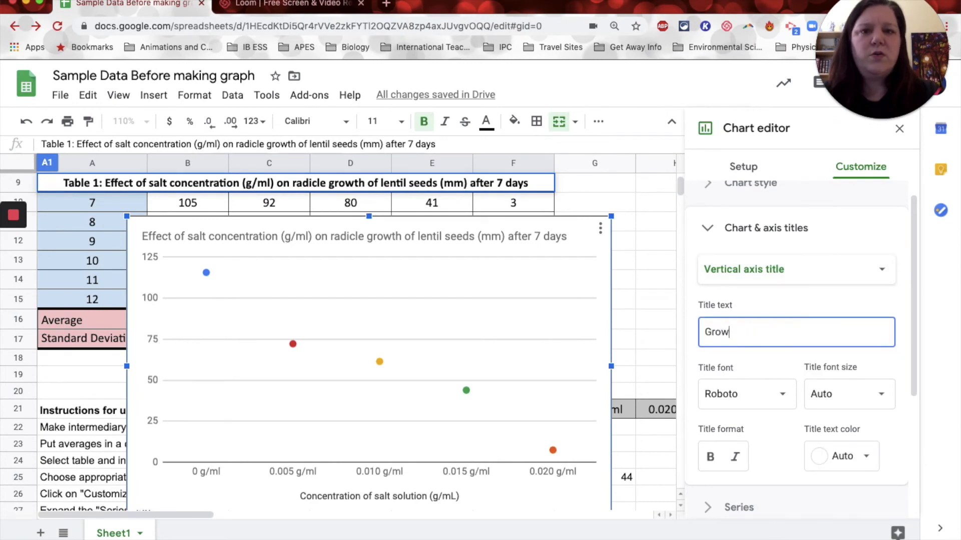
{"action": "type", "text": "th of radicle (mm"}
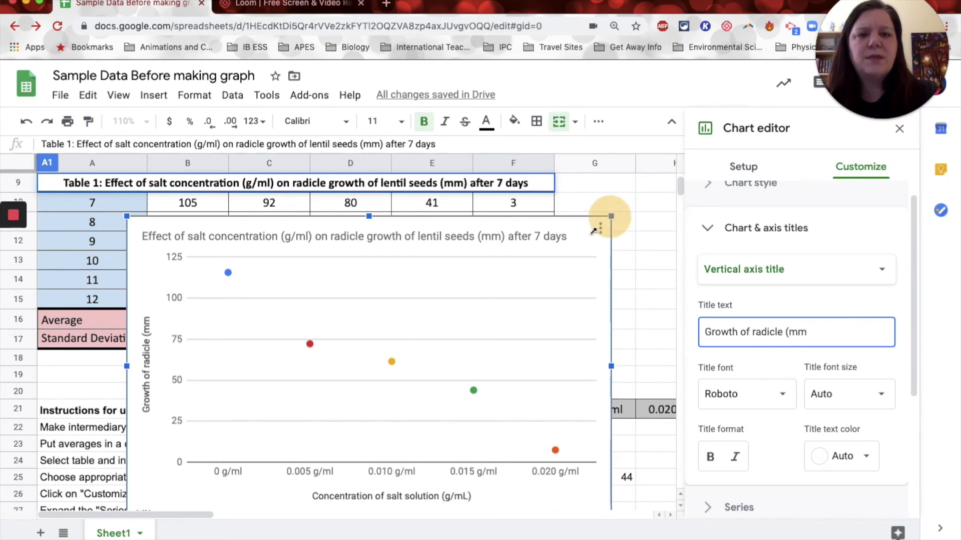
- Shrink the chart and move it below the Standard Deviation row, with its upper edge near row 19, so both statistics rows are uncovered
{"action": "left_click_drag", "start_coordinate": [614, 218], "coordinate": [543, 273]}
{"action": "left_click_drag", "start_coordinate": [464, 278], "coordinate": [620, 256]}
{"action": "scroll", "coordinate": [201, 427], "scroll_direction": "down", "scroll_amount": 2}
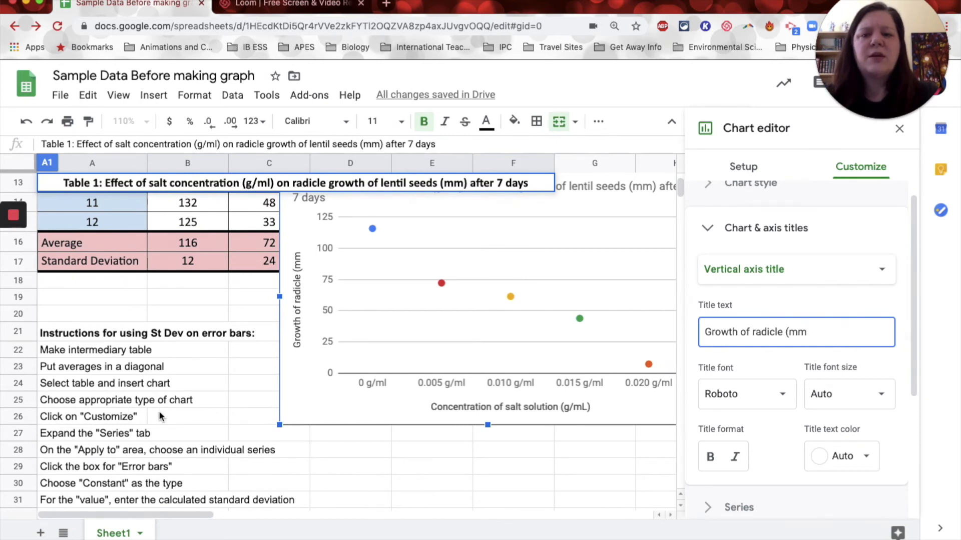
{"action": "left_click_drag", "start_coordinate": [429, 257], "coordinate": [398, 393]}
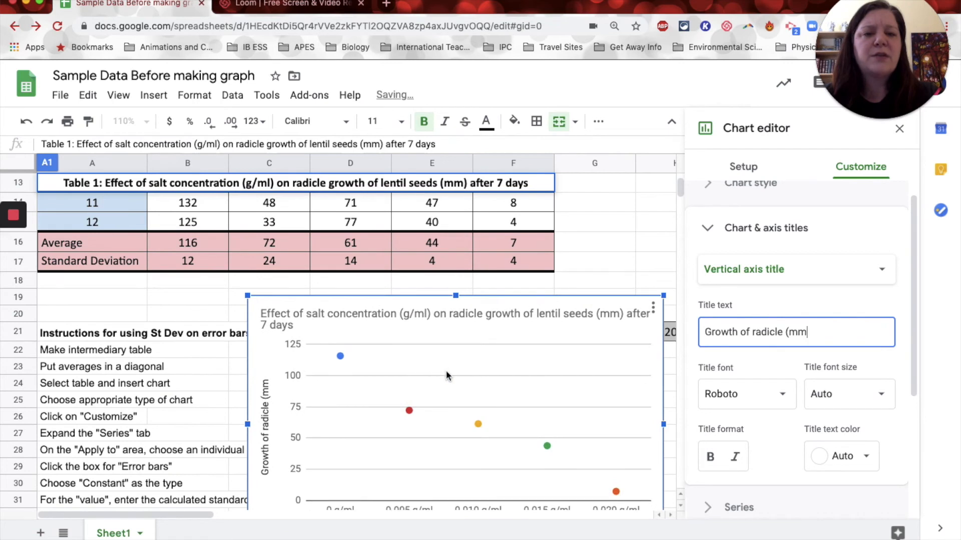
{"action": "left_click_drag", "start_coordinate": [451, 328], "coordinate": [453, 322]}
{"action": "type", "text": ")"}
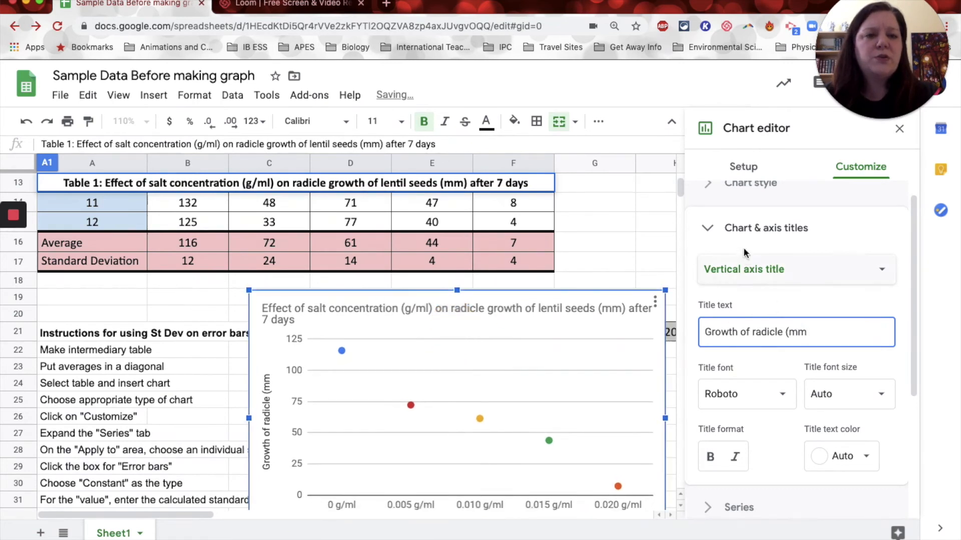
- Turn on error bars for Data series 1 in the chart's series settings
{"action": "left_click", "coordinate": [707, 229]}
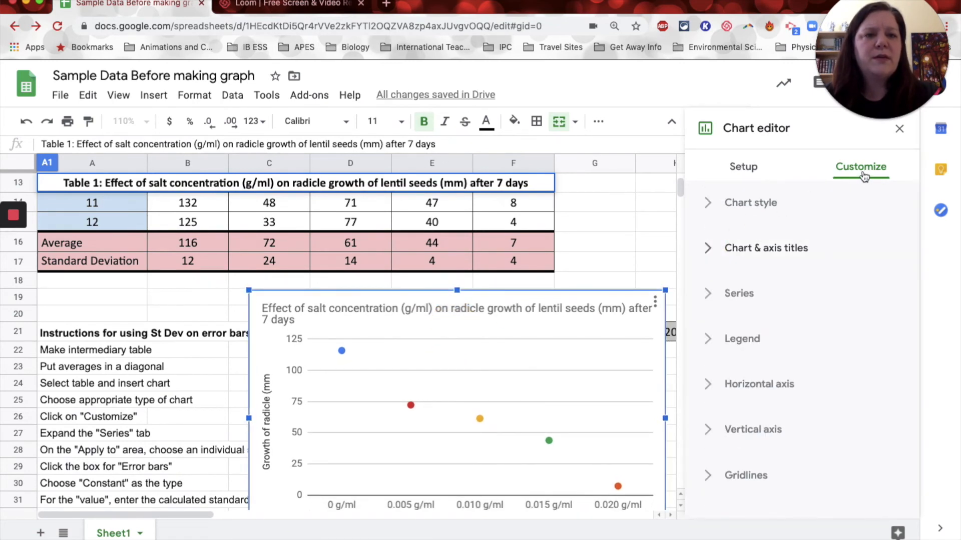
{"action": "left_click", "coordinate": [709, 299]}
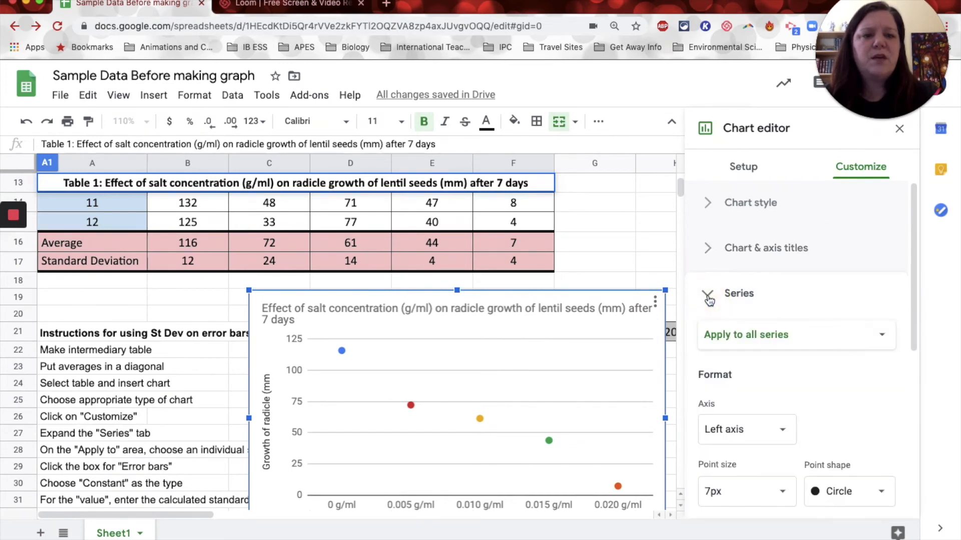
{"action": "scroll", "coordinate": [812, 306], "scroll_direction": "down", "scroll_amount": 1}
{"action": "scroll", "coordinate": [812, 306], "scroll_direction": "down", "scroll_amount": 1}
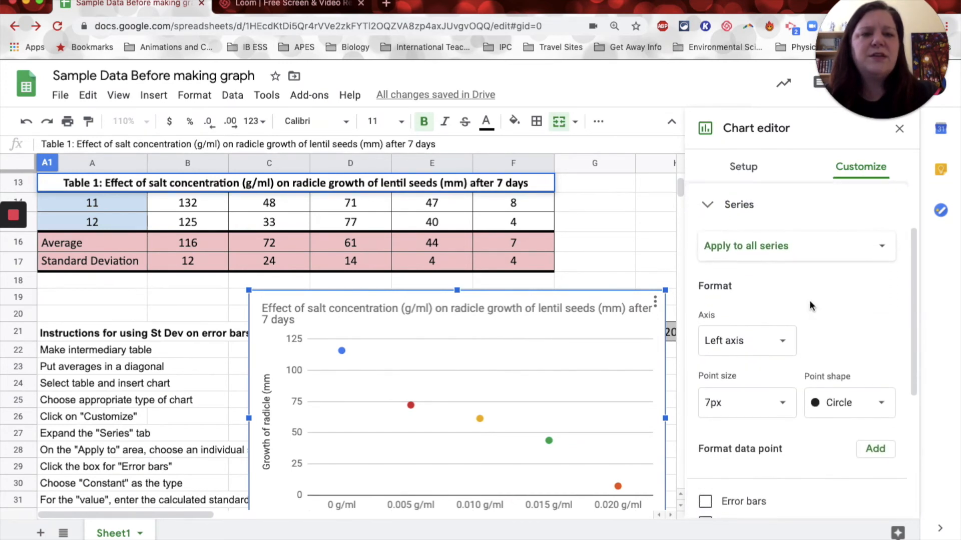
{"action": "left_click", "coordinate": [793, 256]}
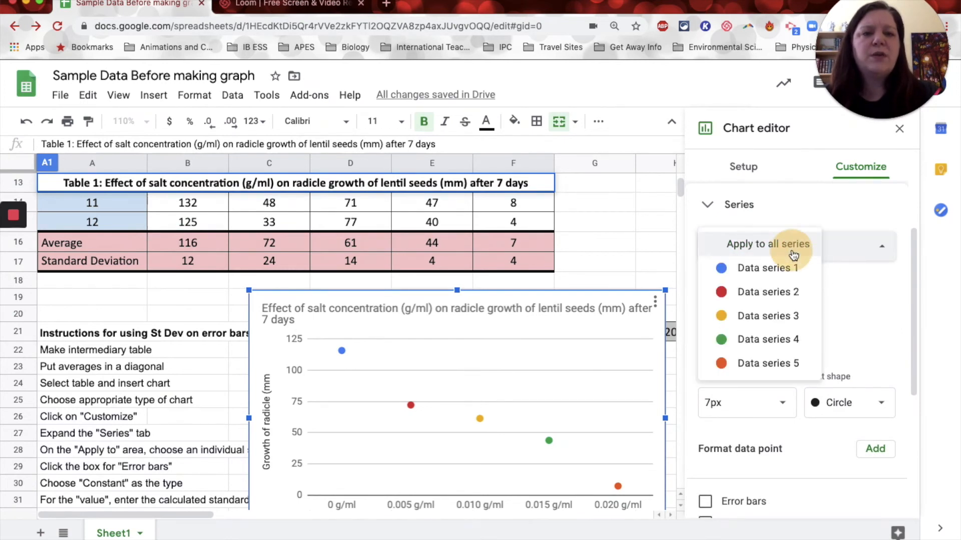
{"action": "left_click", "coordinate": [774, 270]}
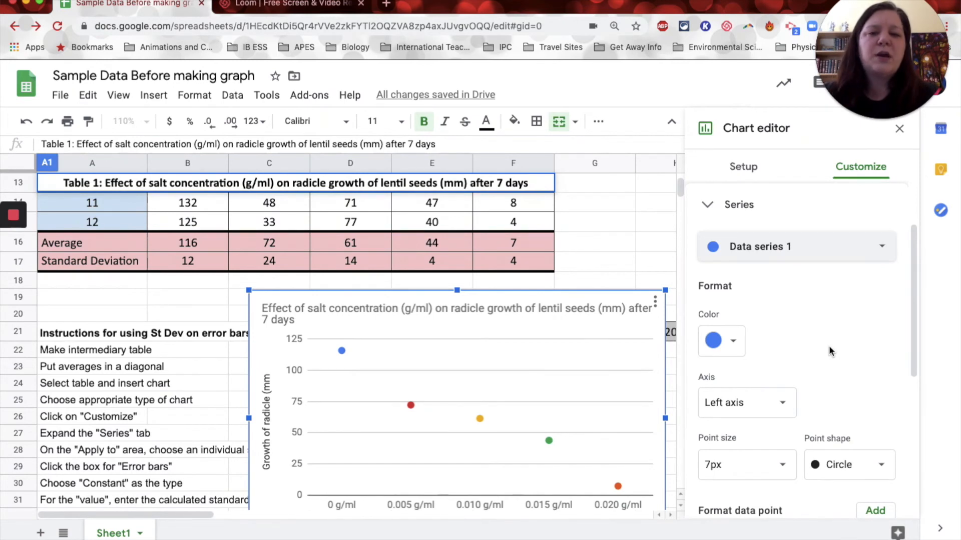
{"action": "scroll", "coordinate": [828, 346], "scroll_direction": "down", "scroll_amount": 4}
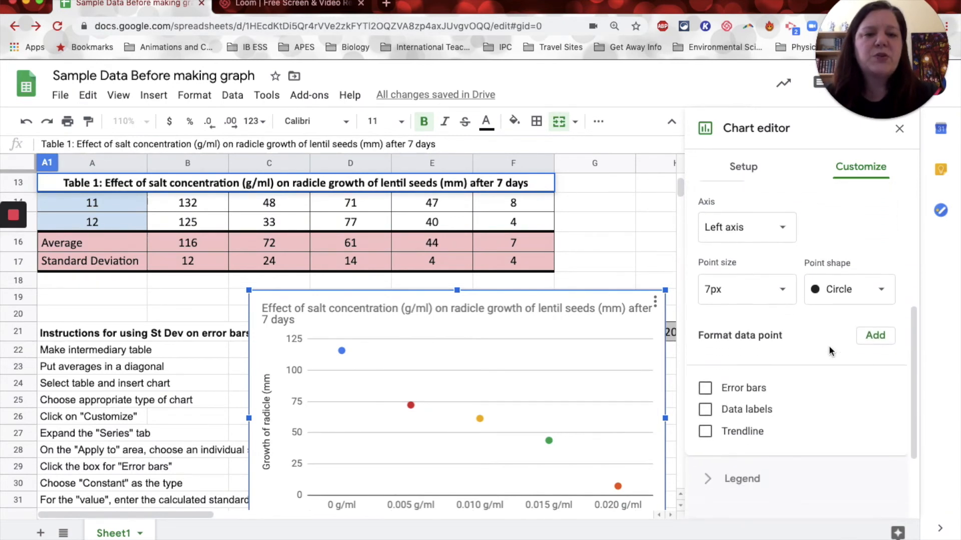
{"action": "scroll", "coordinate": [829, 345], "scroll_direction": "down", "scroll_amount": 1}
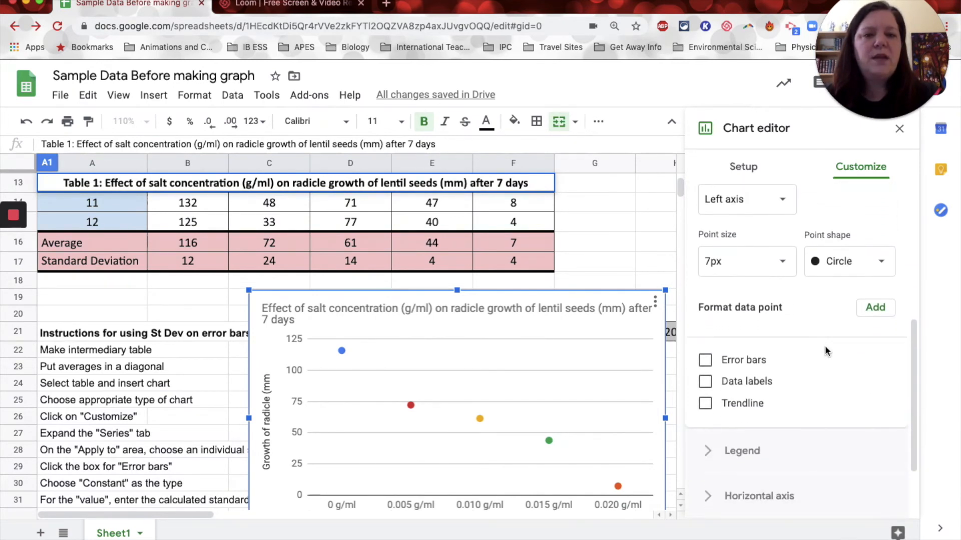
{"action": "left_click", "coordinate": [705, 364]}
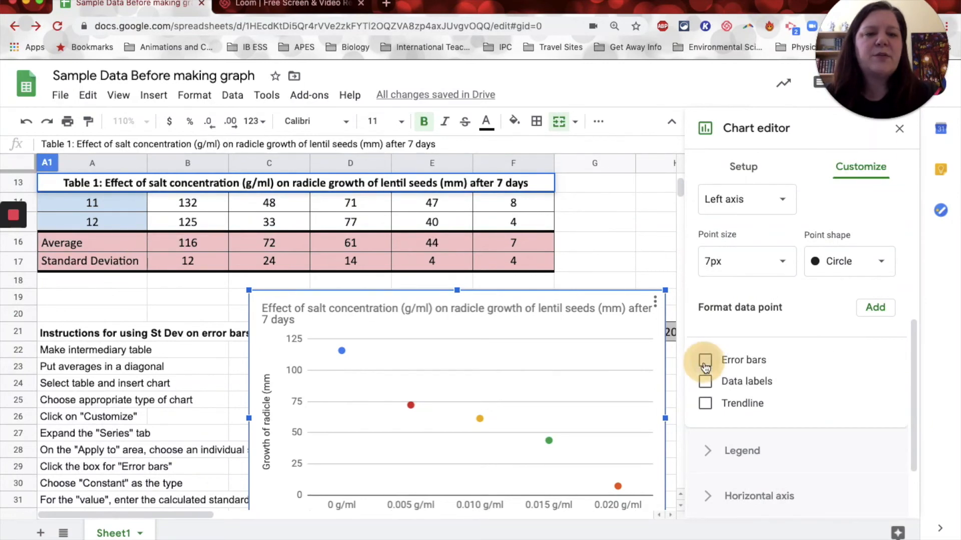
{"action": "scroll", "coordinate": [758, 421], "scroll_direction": "down", "scroll_amount": 2}
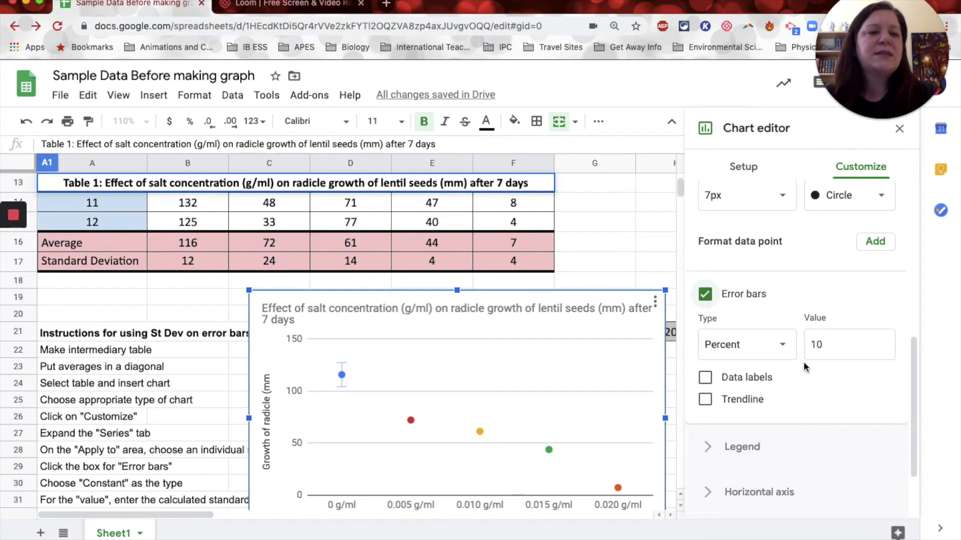
- Set Data series 1's error bars to the Constant type with a value of 12
{"action": "left_click", "coordinate": [784, 346]}
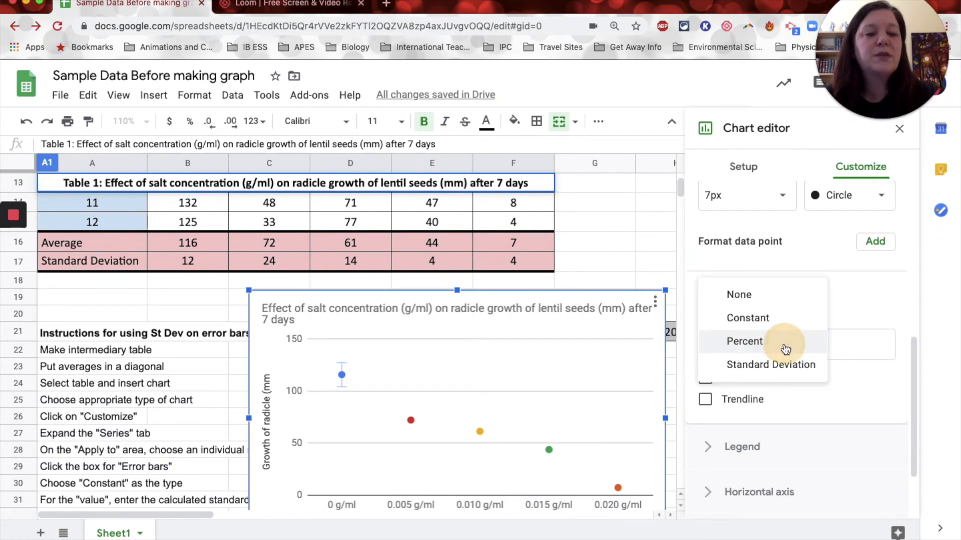
{"action": "left_click", "coordinate": [766, 323]}
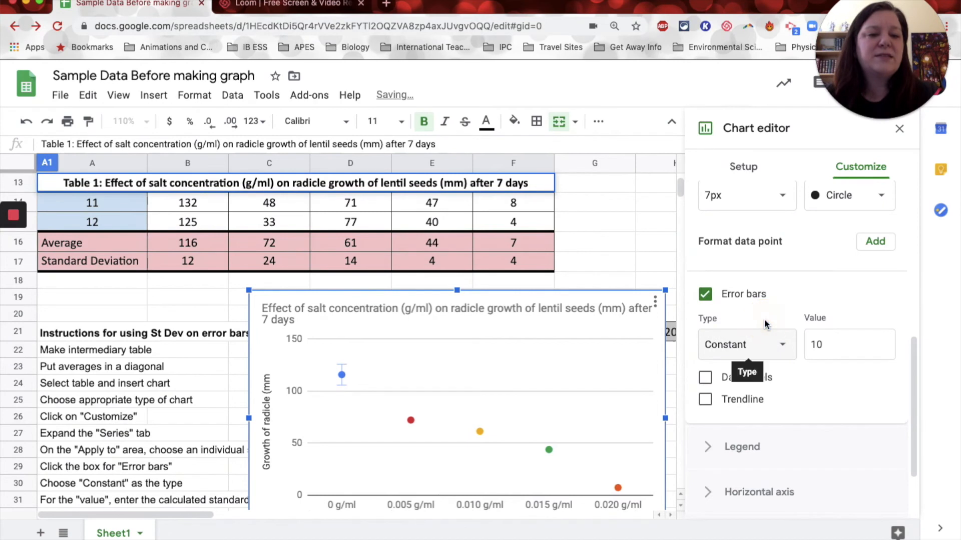
{"action": "left_click", "coordinate": [826, 344]}
{"action": "left_click_drag", "start_coordinate": [826, 344], "coordinate": [806, 344]}
{"action": "key", "text": "BackSpace"}
{"action": "type", "text": "0"}
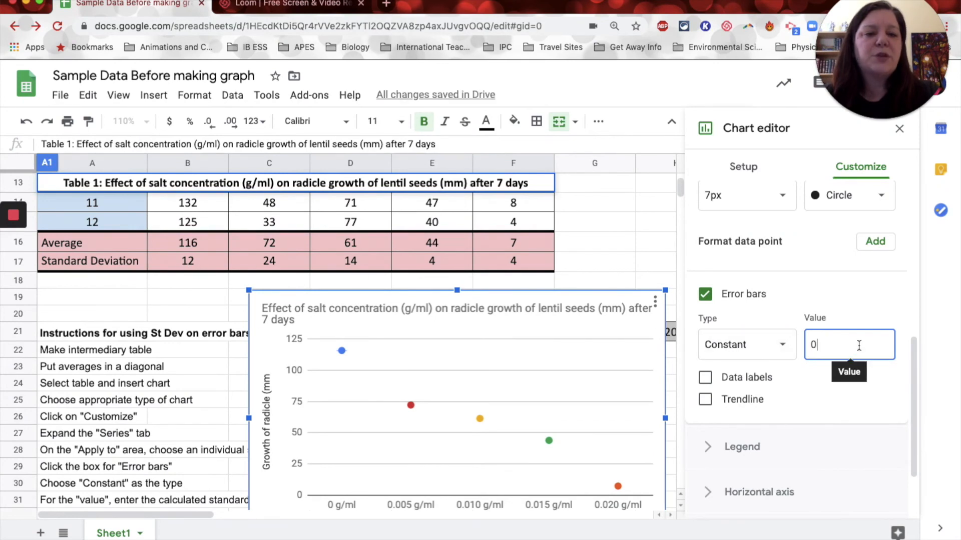
{"action": "key", "text": "BackSpace"}
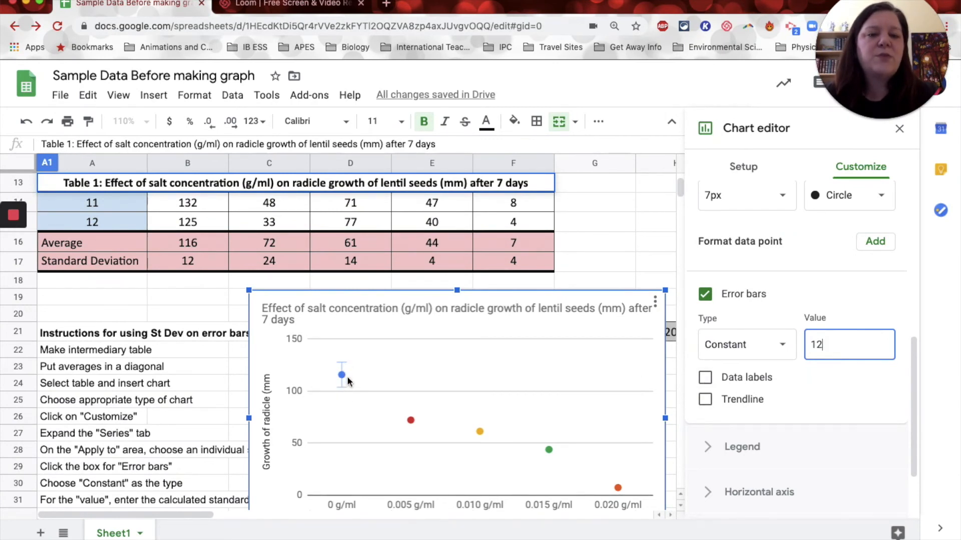
{"action": "left_click", "coordinate": [867, 400]}
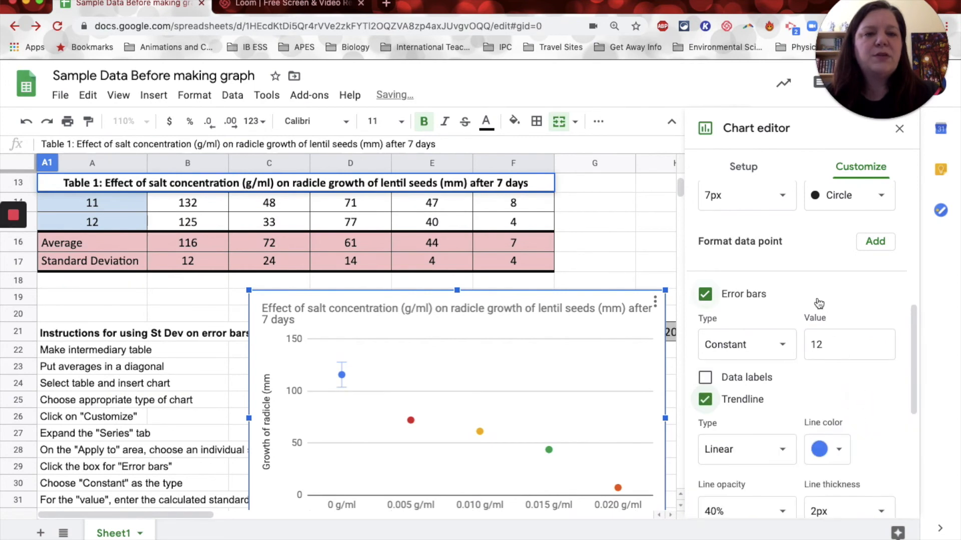
- Switch the series settings to Data series 2 and turn on its error bars
{"action": "scroll", "coordinate": [812, 300], "scroll_direction": "up", "scroll_amount": 2}
{"action": "scroll", "coordinate": [811, 299], "scroll_direction": "up", "scroll_amount": 6}
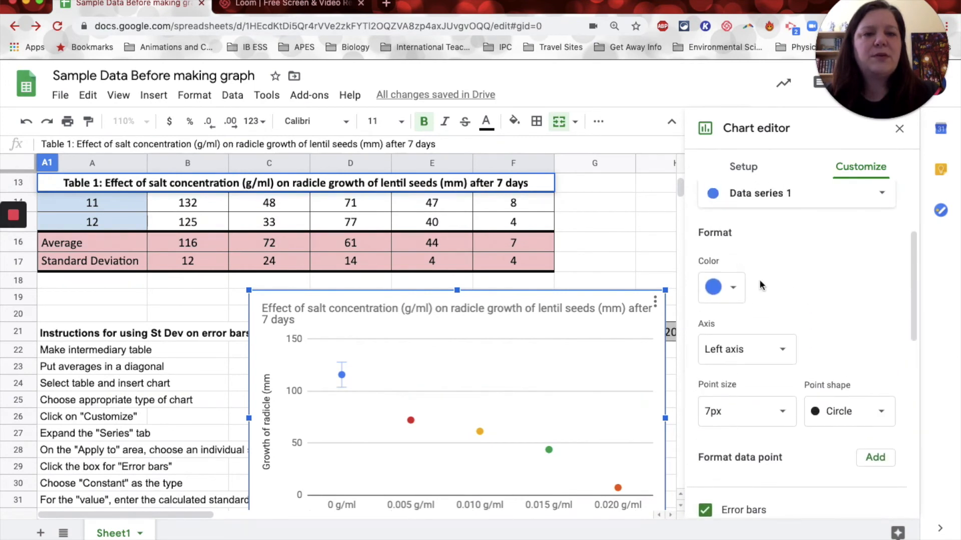
{"action": "left_click", "coordinate": [780, 253]}
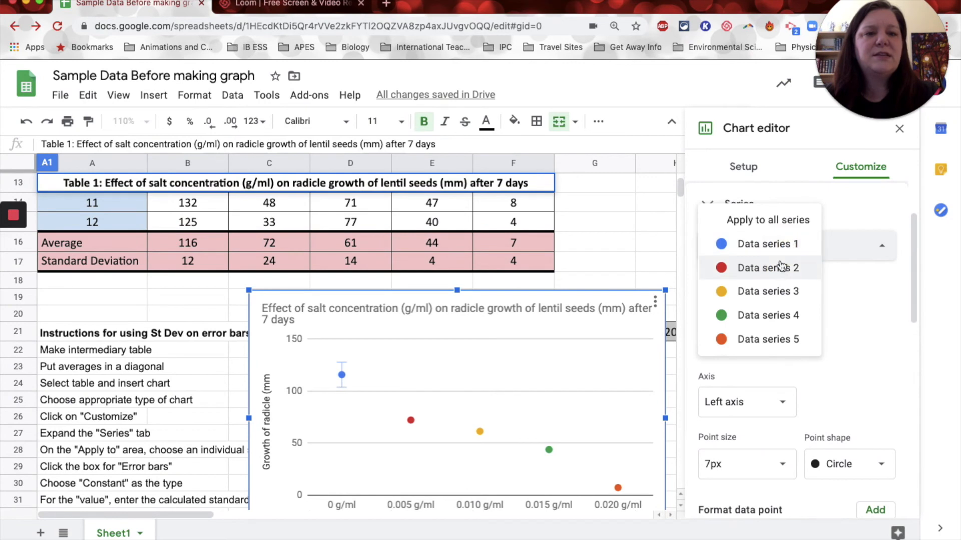
{"action": "left_click", "coordinate": [778, 269]}
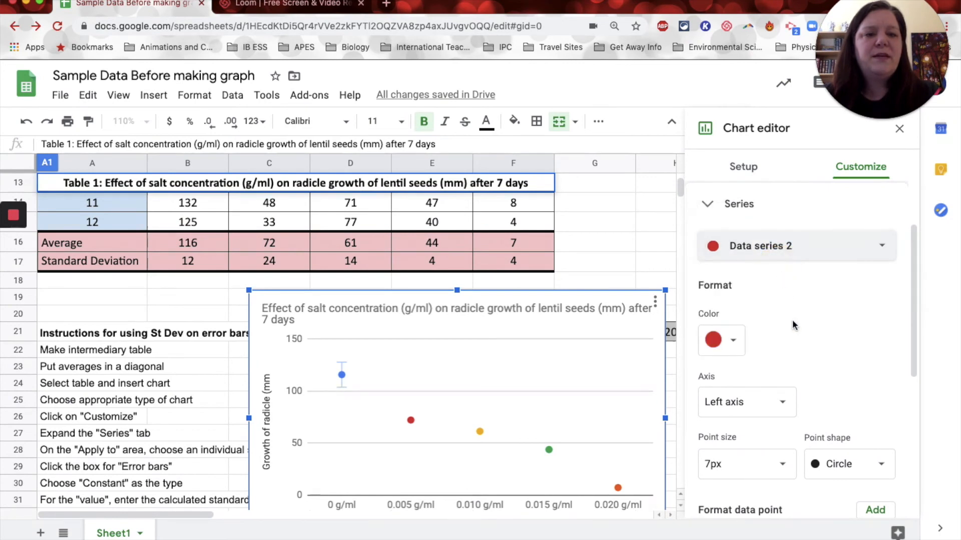
{"action": "scroll", "coordinate": [791, 320], "scroll_direction": "down", "scroll_amount": 5}
{"action": "left_click", "coordinate": [705, 320]}
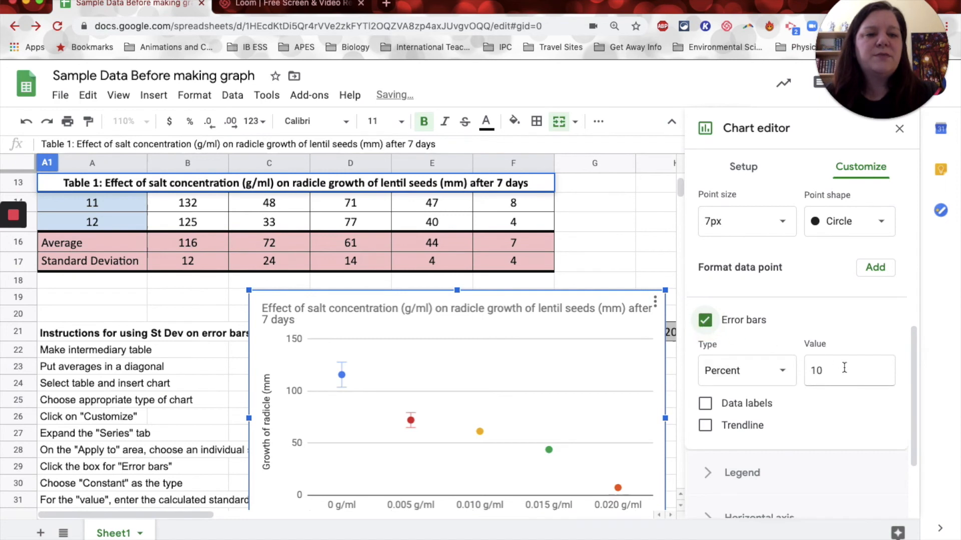
- Set Data series 2's error bars to Constant with a value of 24, leaving its trendline off
{"action": "left_click", "coordinate": [777, 370]}
{"action": "left_click", "coordinate": [756, 345]}
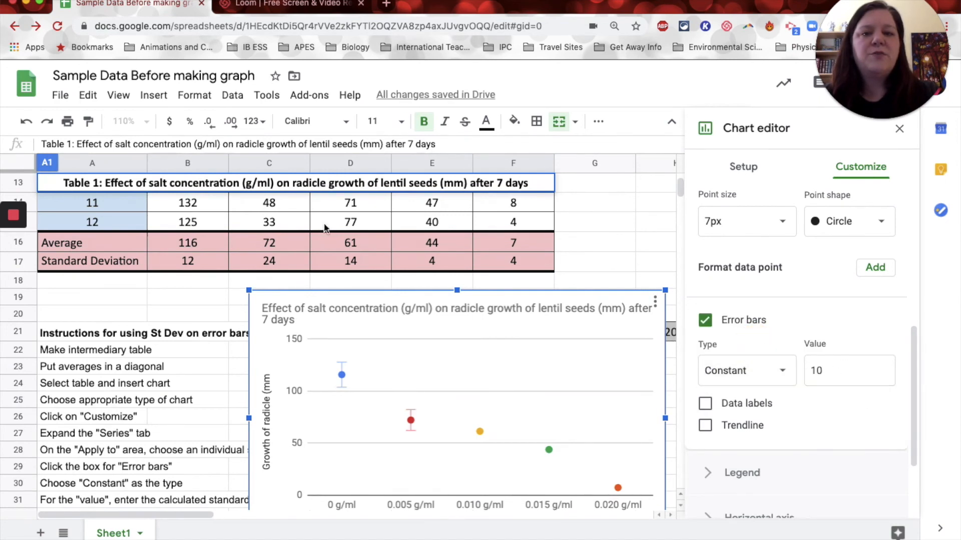
{"action": "left_click", "coordinate": [832, 371]}
{"action": "double_click", "coordinate": [832, 371]}
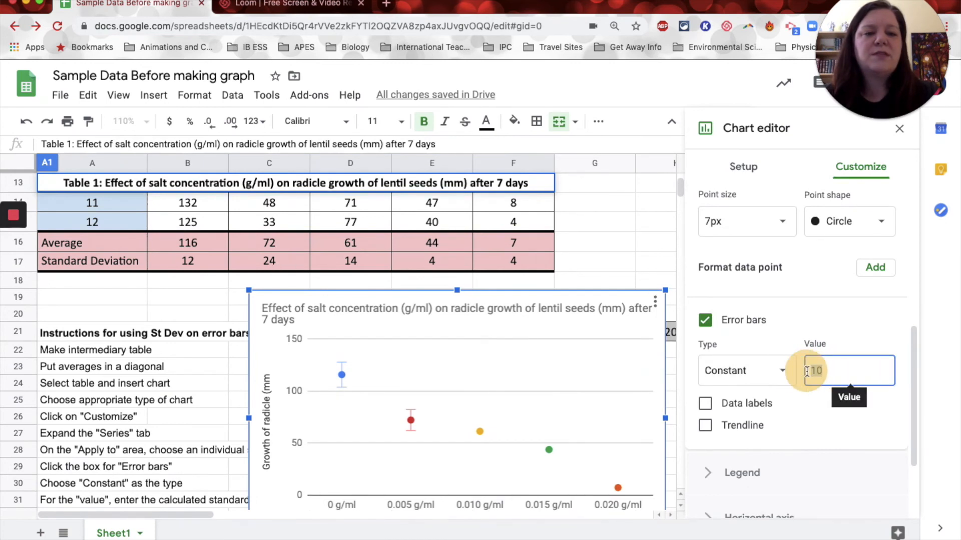
{"action": "type", "text": "24"}
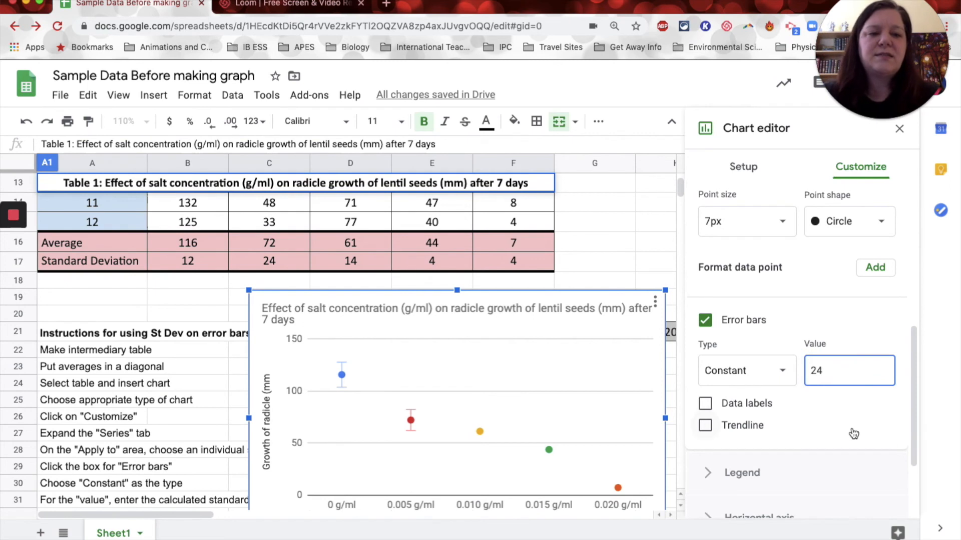
{"action": "left_click", "coordinate": [852, 430]}
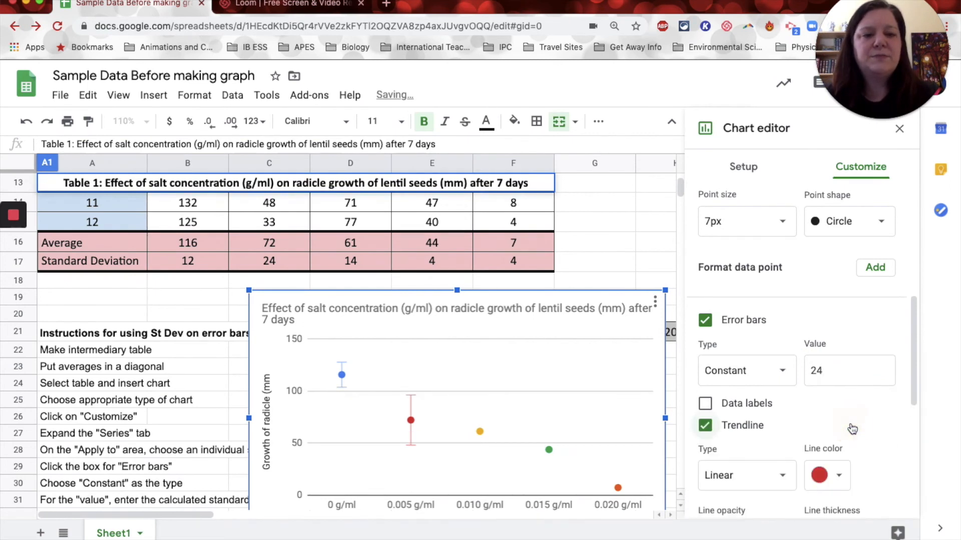
{"action": "left_click", "coordinate": [705, 425]}
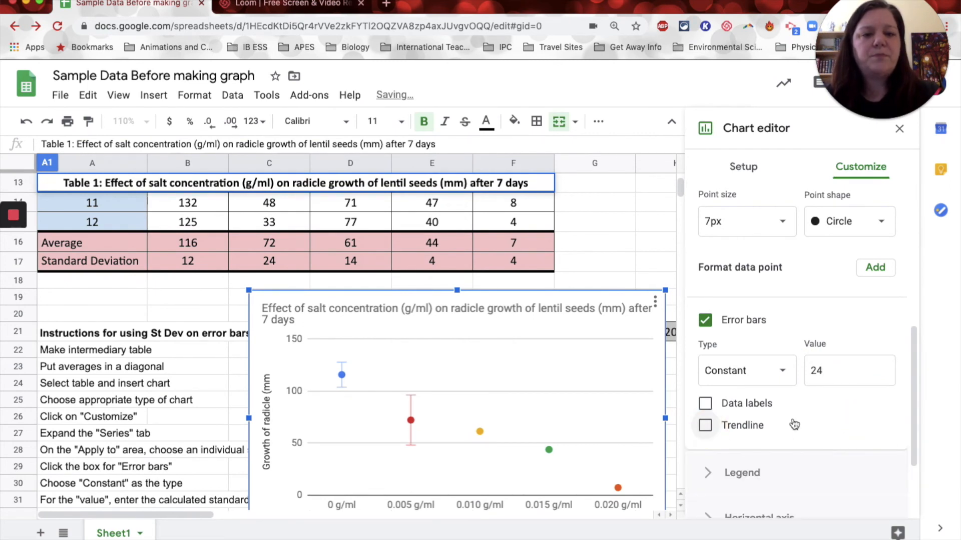
- Switch the series settings to Data series 3 and turn on its error bars
{"action": "scroll", "coordinate": [852, 429], "scroll_direction": "up", "scroll_amount": 5}
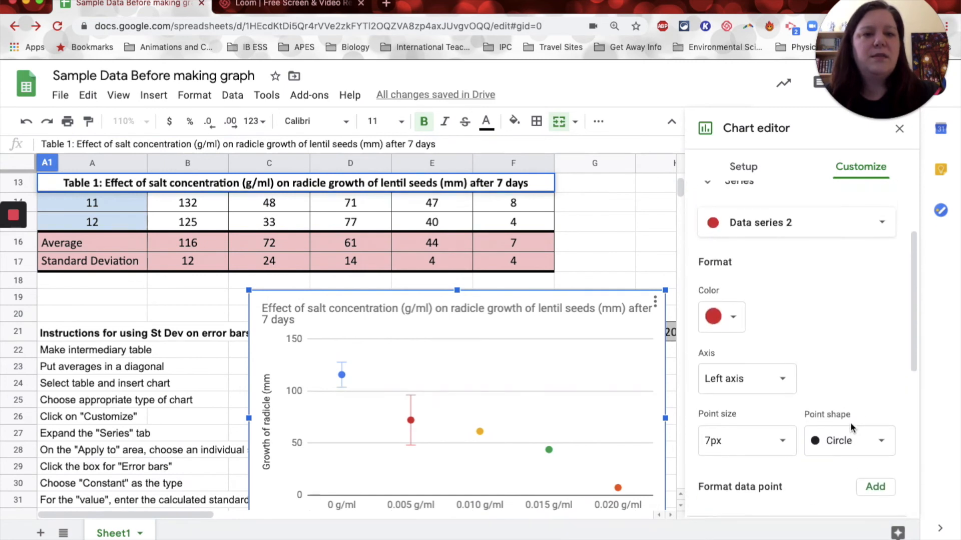
{"action": "left_click", "coordinate": [784, 246]}
{"action": "left_click", "coordinate": [768, 271]}
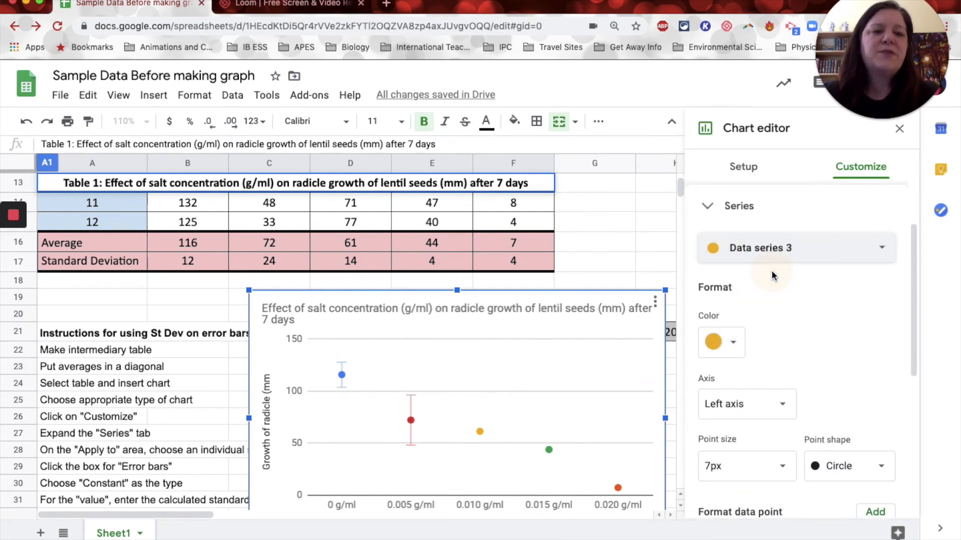
{"action": "scroll", "coordinate": [808, 330], "scroll_direction": "down", "scroll_amount": 5}
{"action": "left_click", "coordinate": [705, 356]}
- Set Data series 3's error bars to the Constant type with a value of 14
{"action": "left_click", "coordinate": [783, 419]}
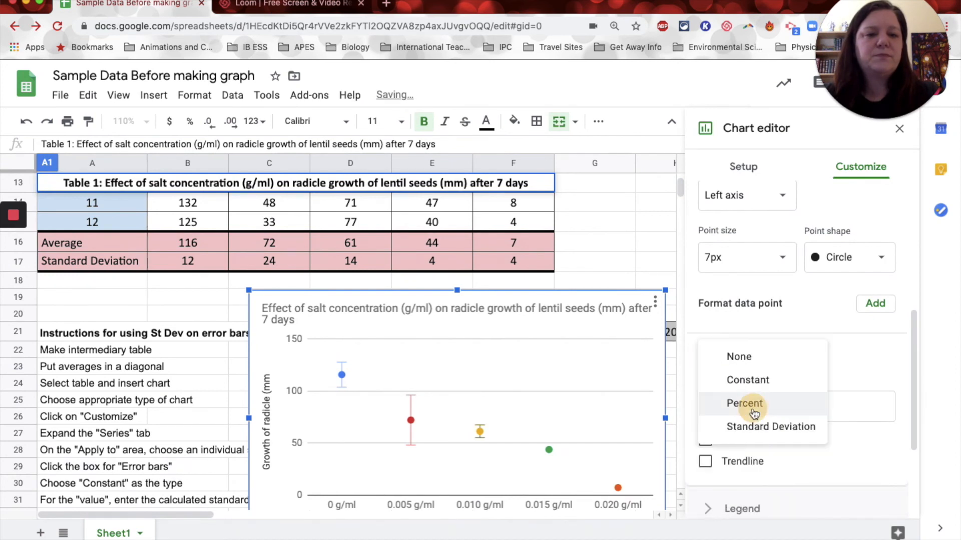
{"action": "left_click", "coordinate": [745, 380]}
{"action": "left_click", "coordinate": [836, 409]}
{"action": "key", "text": "super+a"}
{"action": "type", "text": "14"}
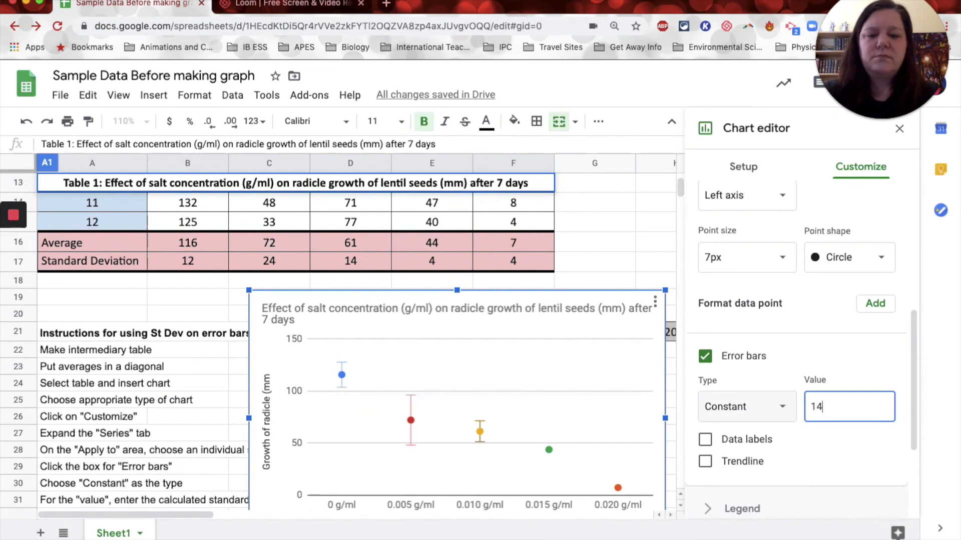
- Switch the series settings to Data series 4 and turn on its error bars
{"action": "scroll", "coordinate": [780, 362], "scroll_direction": "up", "scroll_amount": 1}
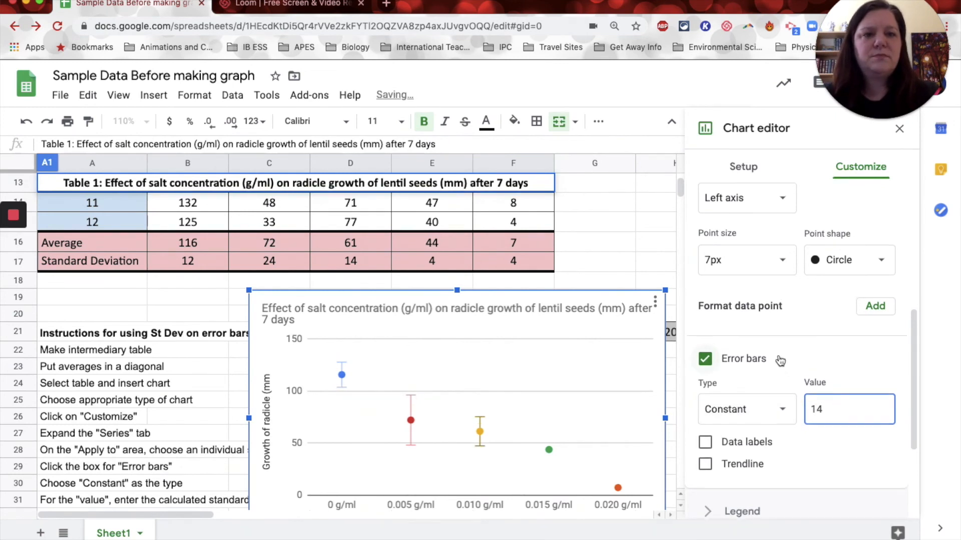
{"action": "scroll", "coordinate": [781, 350], "scroll_direction": "up", "scroll_amount": 3}
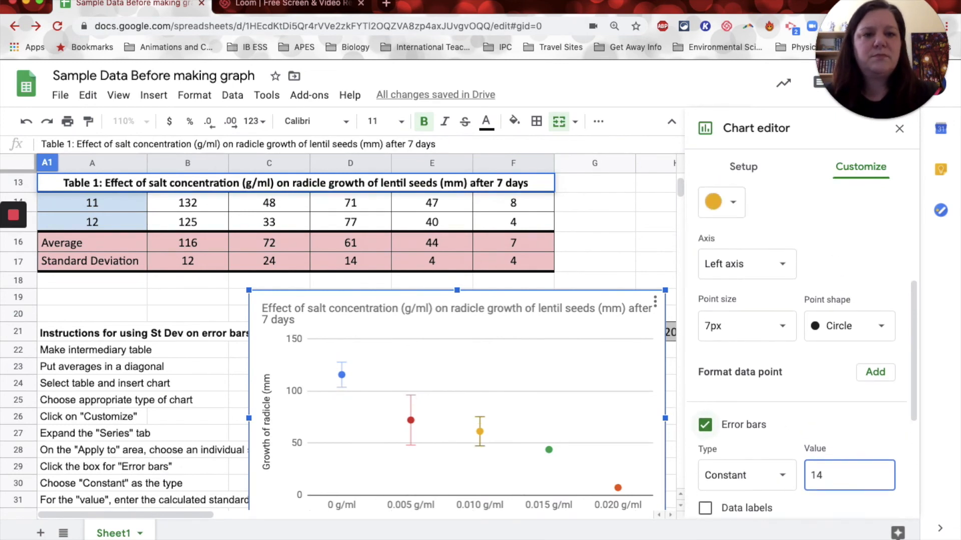
{"action": "scroll", "coordinate": [790, 286], "scroll_direction": "up", "scroll_amount": 3}
{"action": "left_click", "coordinate": [785, 281]}
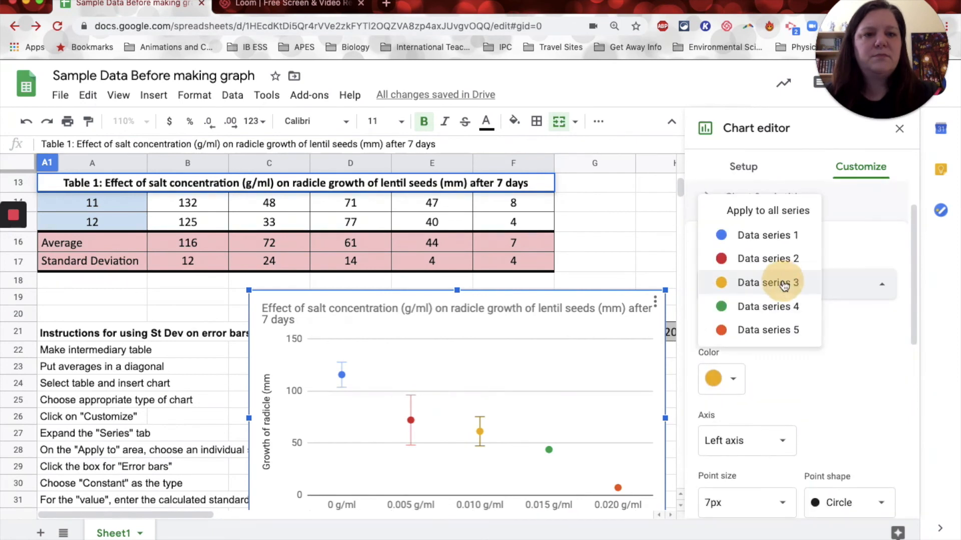
{"action": "left_click", "coordinate": [779, 307]}
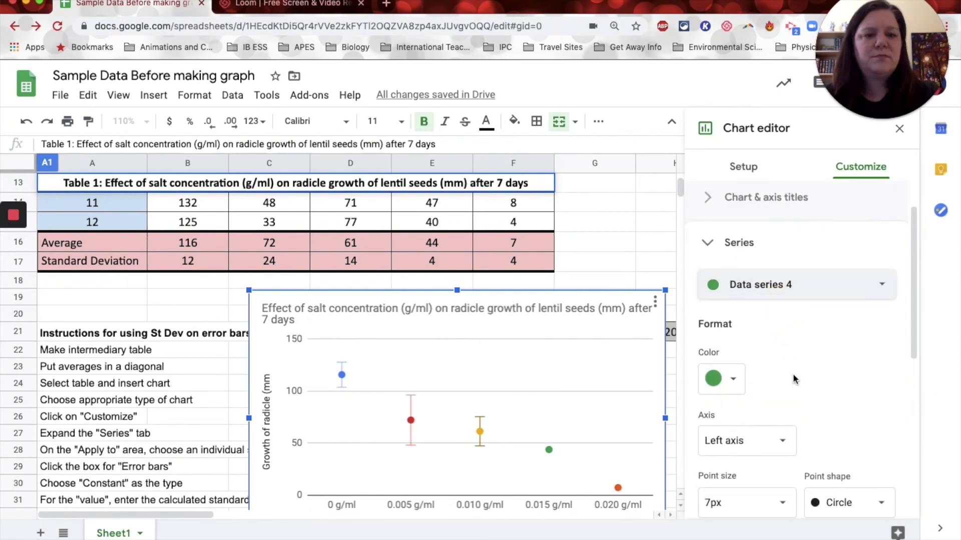
{"action": "scroll", "coordinate": [793, 373], "scroll_direction": "down", "scroll_amount": 5}
{"action": "left_click", "coordinate": [705, 388]}
{"action": "scroll", "coordinate": [834, 400], "scroll_direction": "down", "scroll_amount": 1}
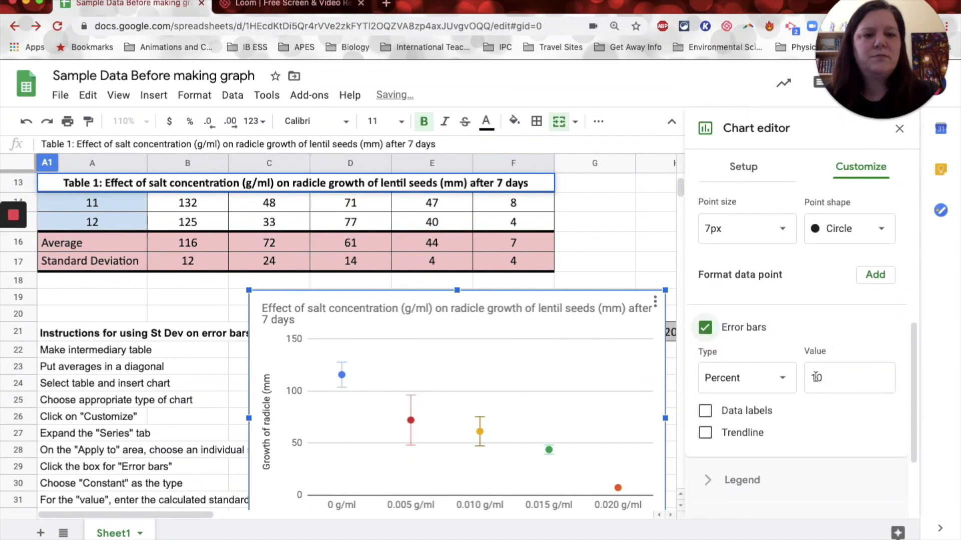
- Set Data series 4's error bars to the Constant type with a value of 4
{"action": "left_click", "coordinate": [772, 382]}
{"action": "left_click", "coordinate": [743, 357]}
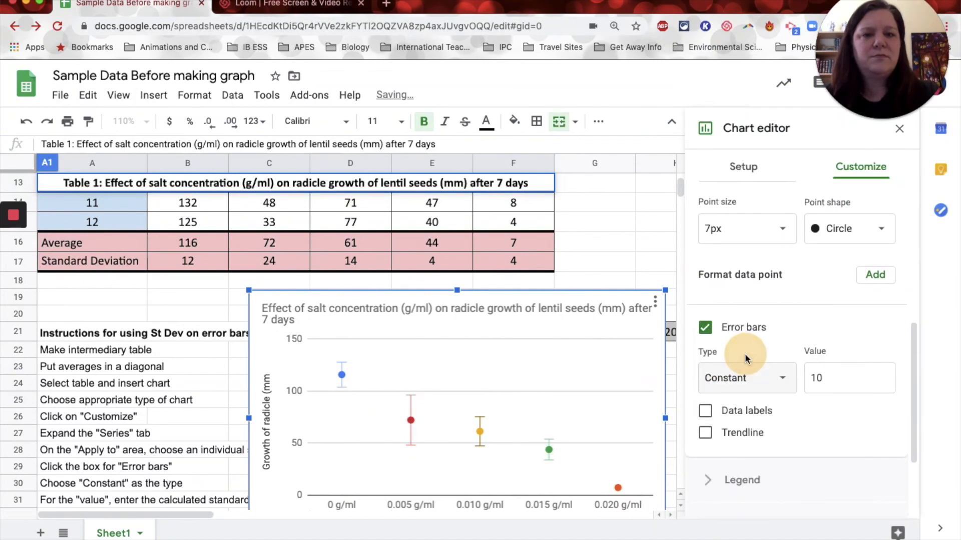
{"action": "double_click", "coordinate": [850, 375]}
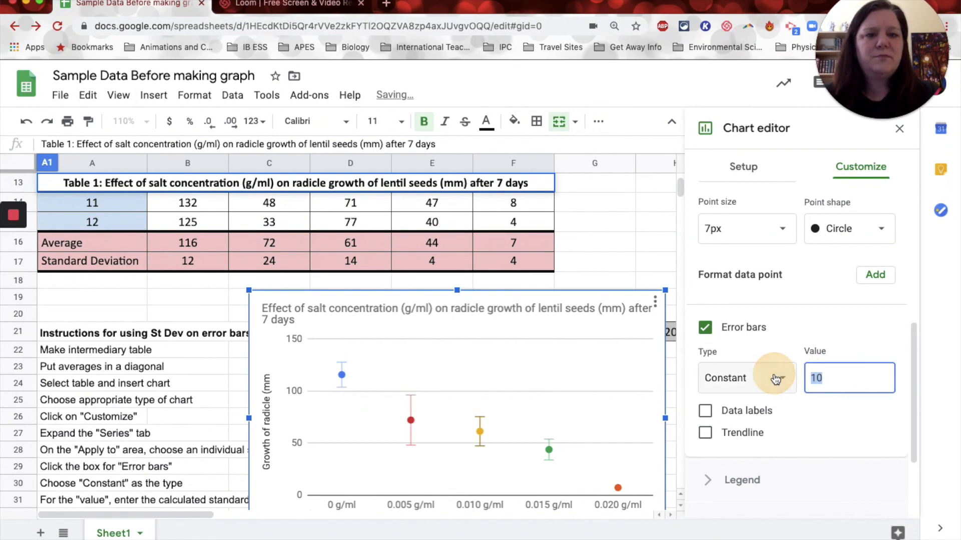
{"action": "type", "text": "4"}
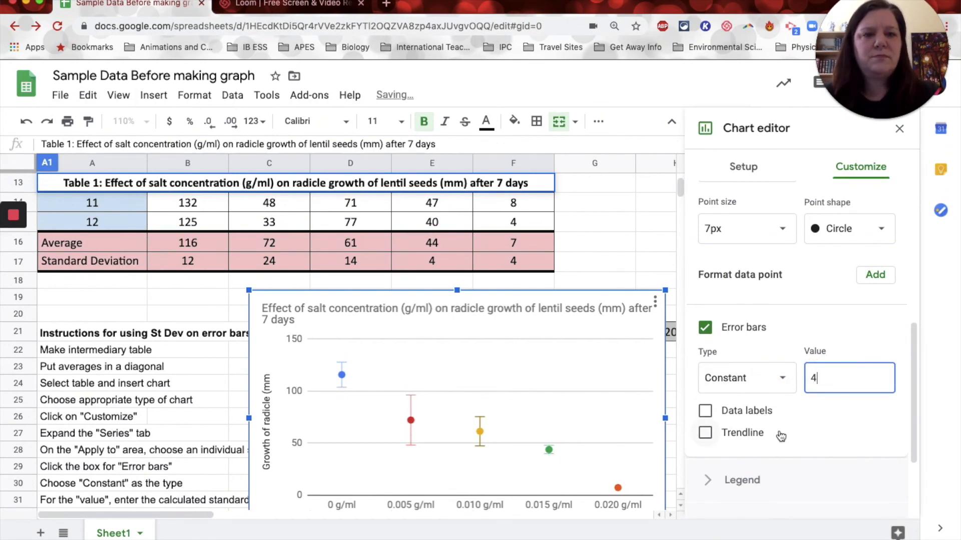
- Switch the series settings to Data series 5 and turn on its error bars
{"action": "scroll", "coordinate": [780, 436], "scroll_direction": "up", "scroll_amount": 6}
{"action": "left_click", "coordinate": [781, 311]}
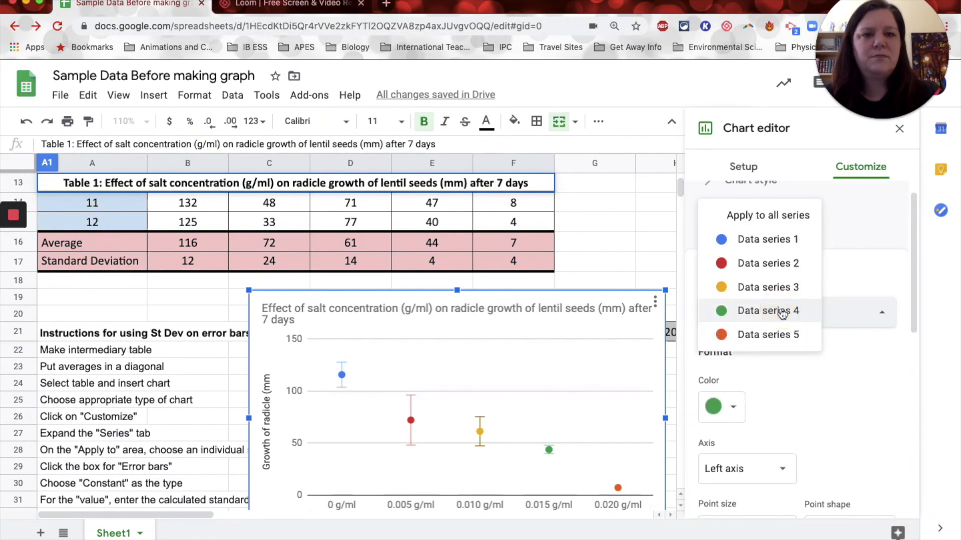
{"action": "left_click", "coordinate": [765, 335]}
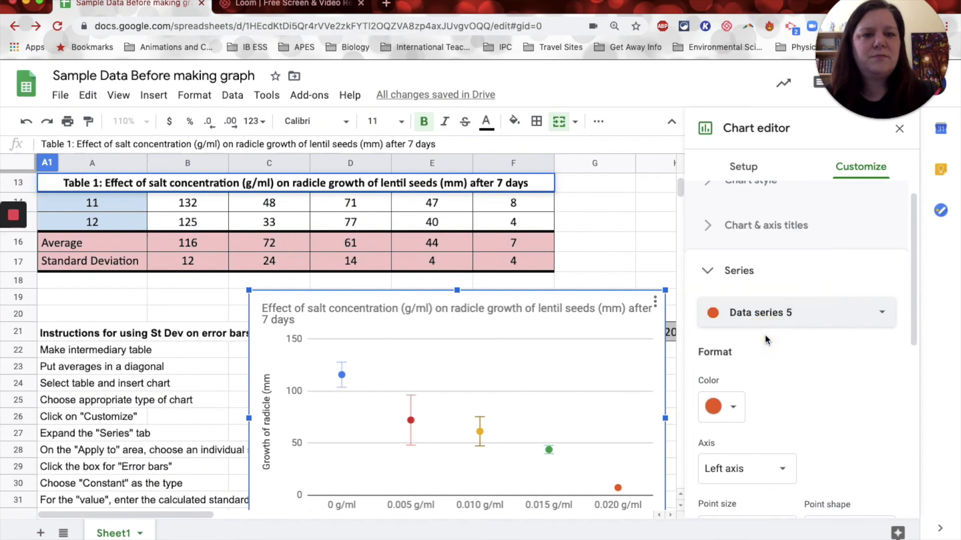
{"action": "scroll", "coordinate": [788, 384], "scroll_direction": "down", "scroll_amount": 5}
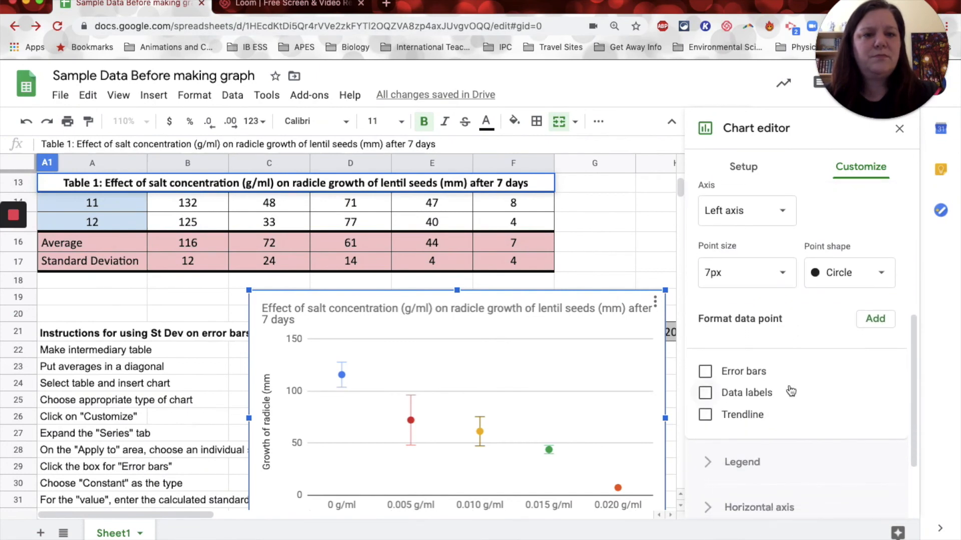
{"action": "left_click", "coordinate": [705, 371]}
- Set Data series 5's error bars to the Constant type with a value of 4
{"action": "left_click", "coordinate": [767, 430]}
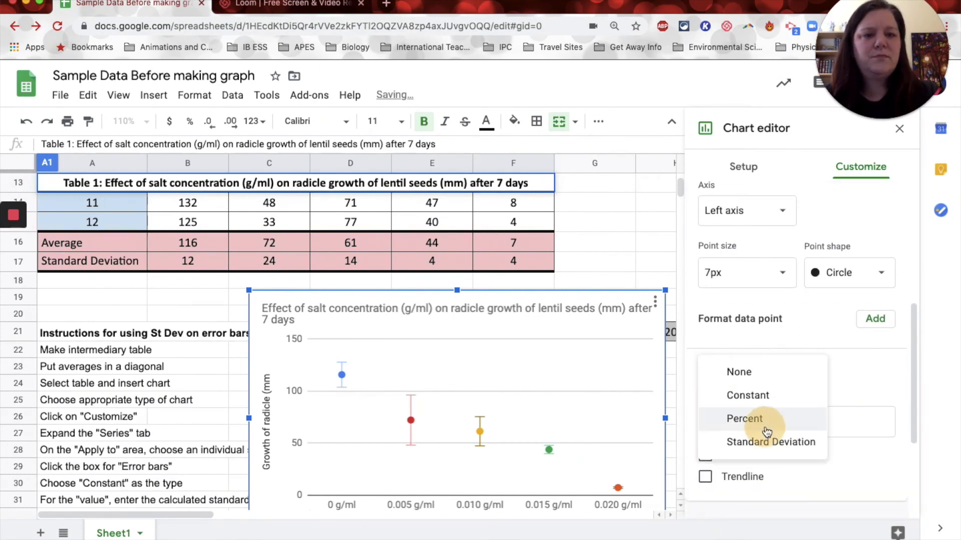
{"action": "left_click", "coordinate": [756, 396]}
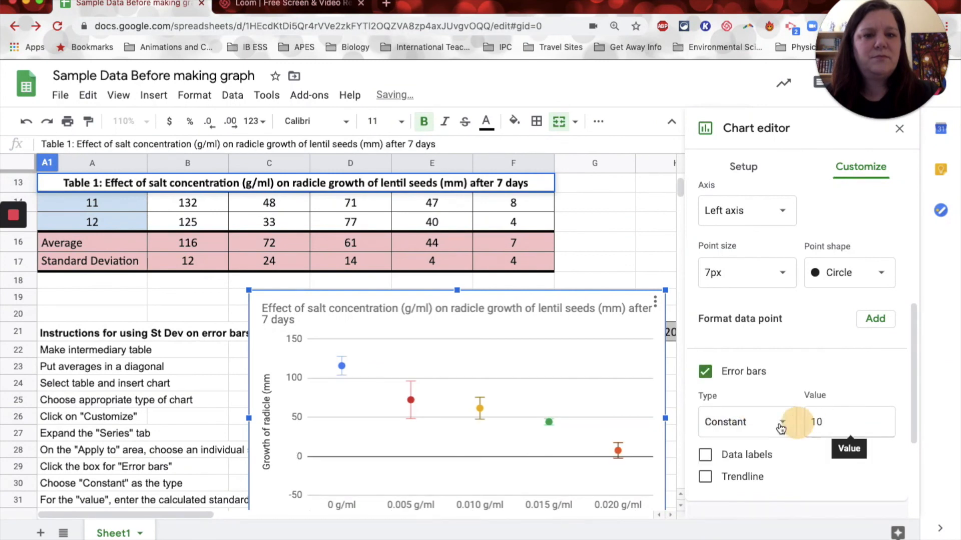
{"action": "key", "text": "Tab"}
{"action": "type", "text": "4"}
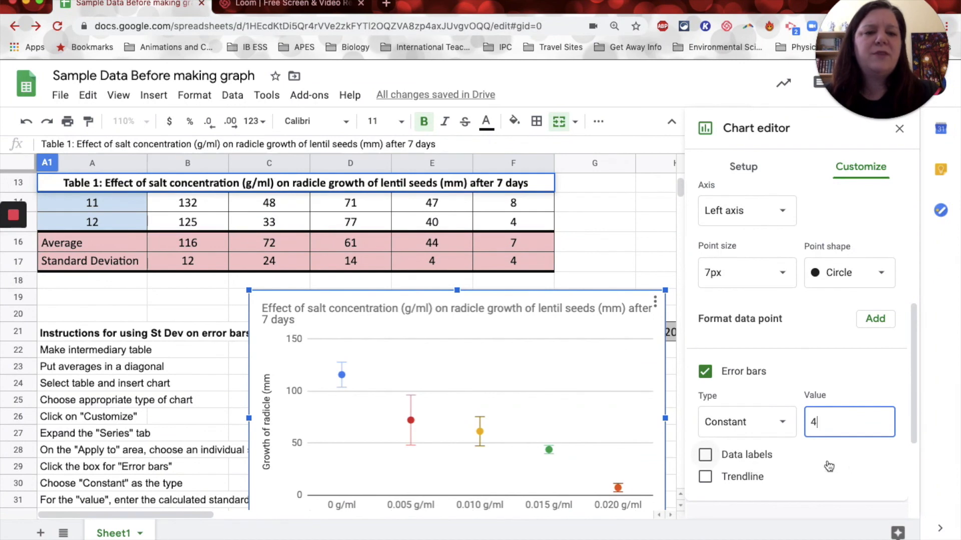
- Enlarge the chart by extending its upper edge to about row 14 and its left edge into column B
{"action": "scroll", "coordinate": [836, 466], "scroll_direction": "down", "scroll_amount": 2}
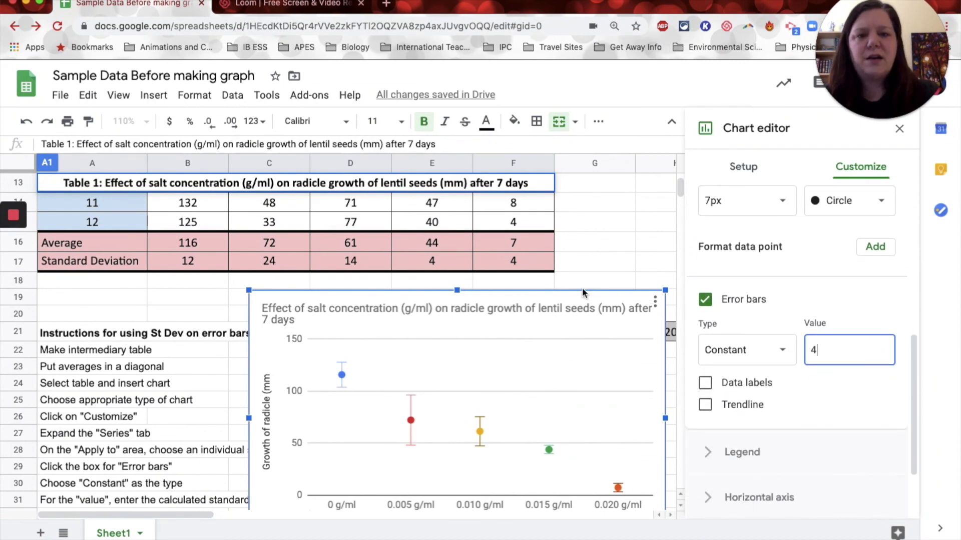
{"action": "left_click_drag", "start_coordinate": [457, 290], "coordinate": [453, 198]}
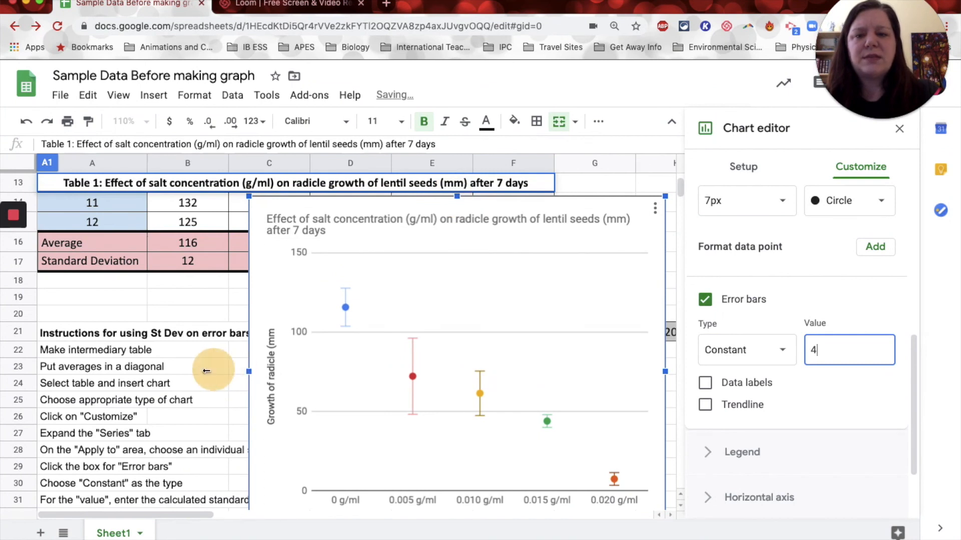
{"action": "left_click_drag", "start_coordinate": [209, 372], "coordinate": [197, 371]}
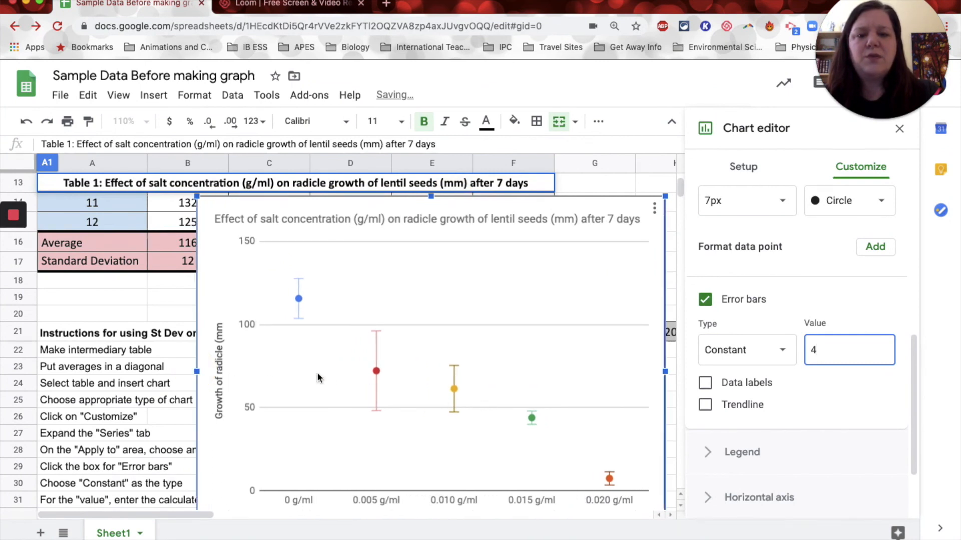